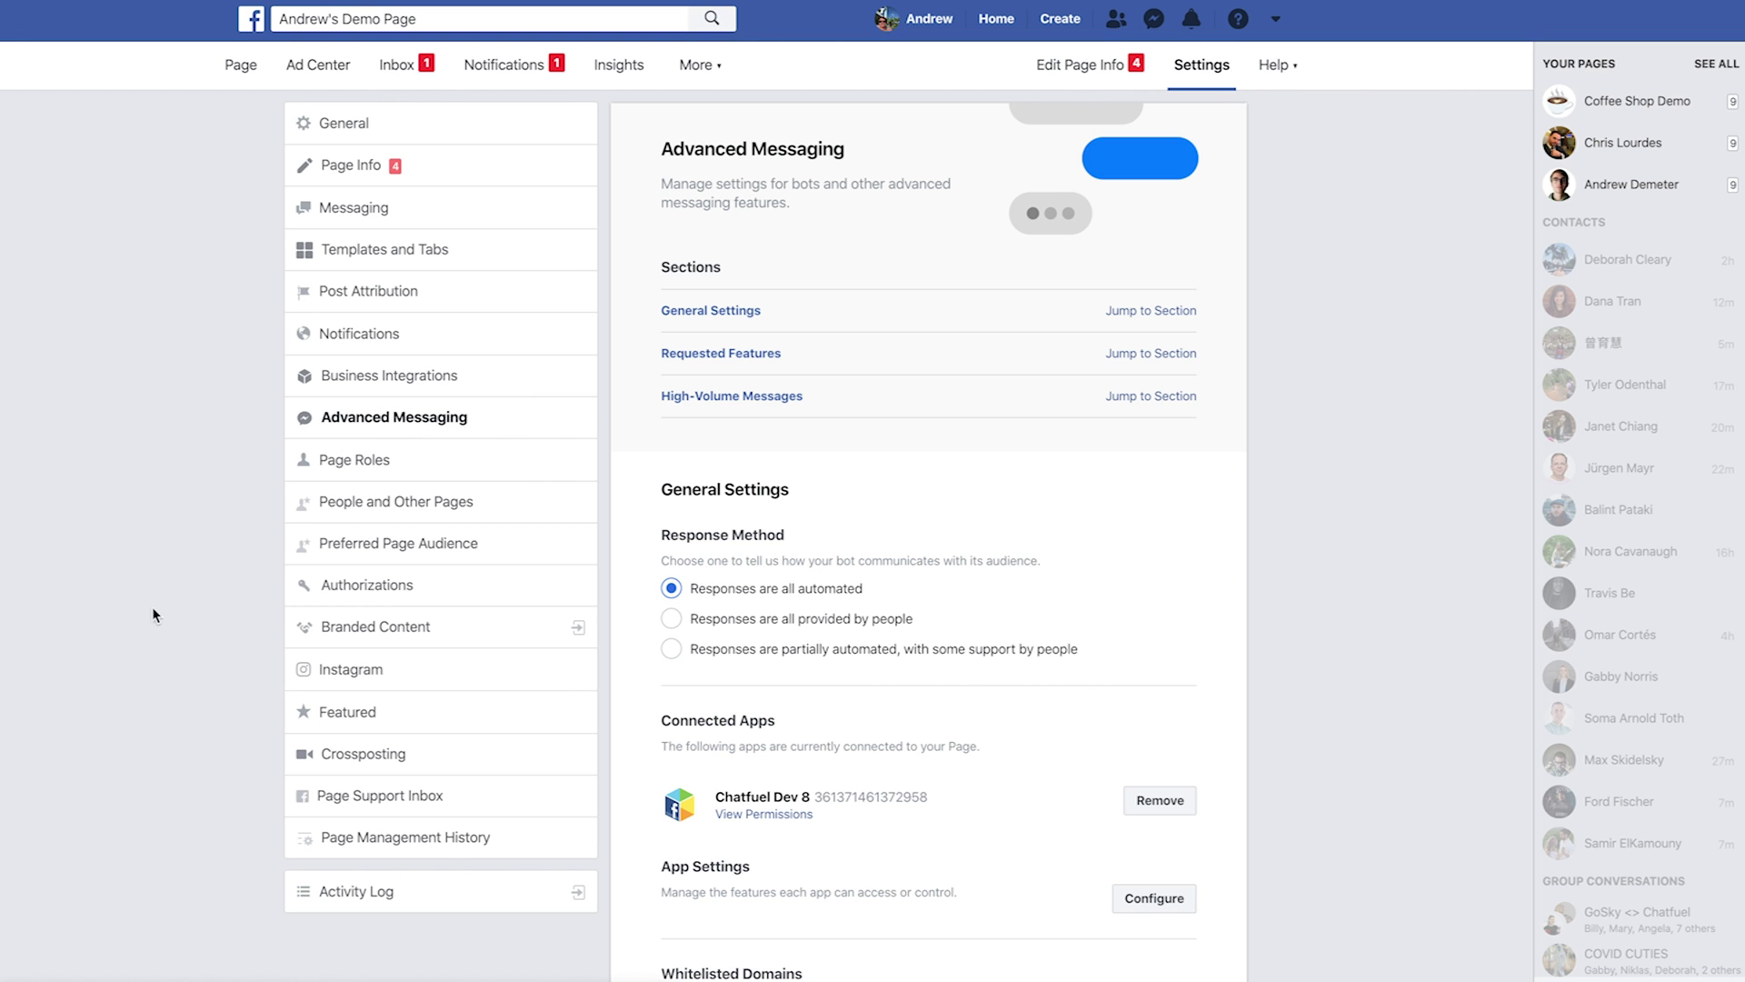
Scroll down to Requested Features to confirm One-Time Notification is approved for the page.
scroll(158, 660, "down", 2)
scroll(155, 652, "down", 7)
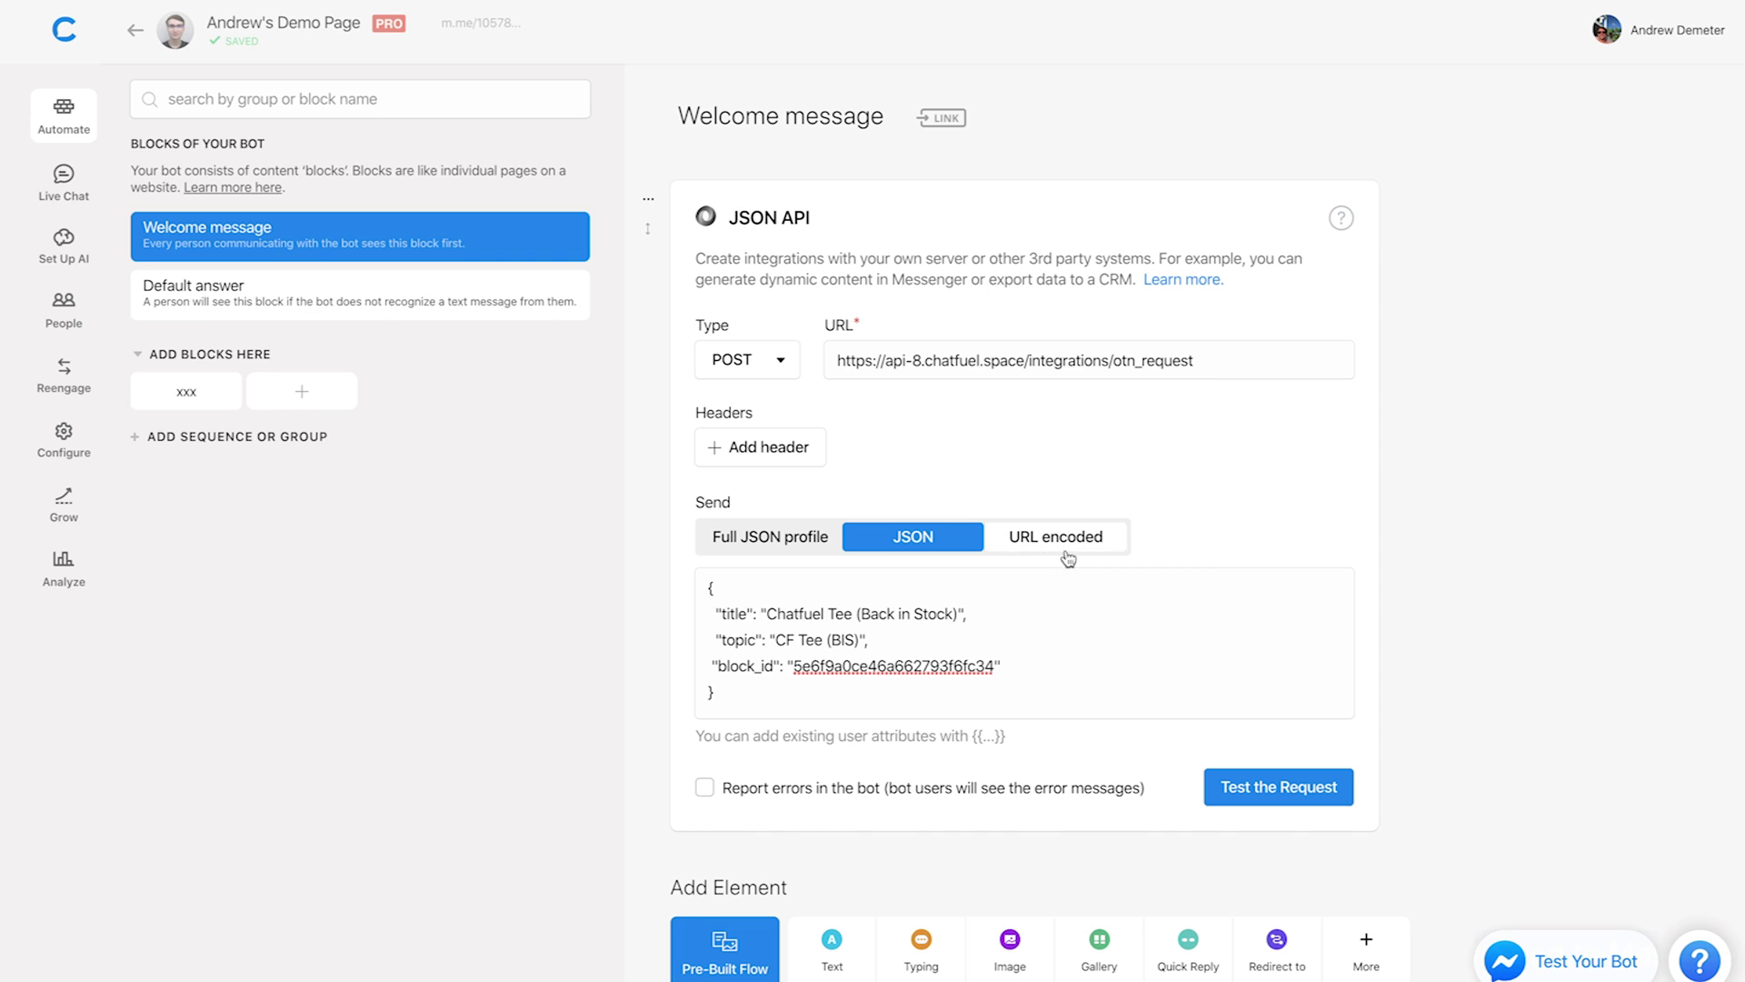
Review the Welcome message JSON API card's otn_request URL and its title, topic and block_id body.
scroll(1242, 633, "down", 1)
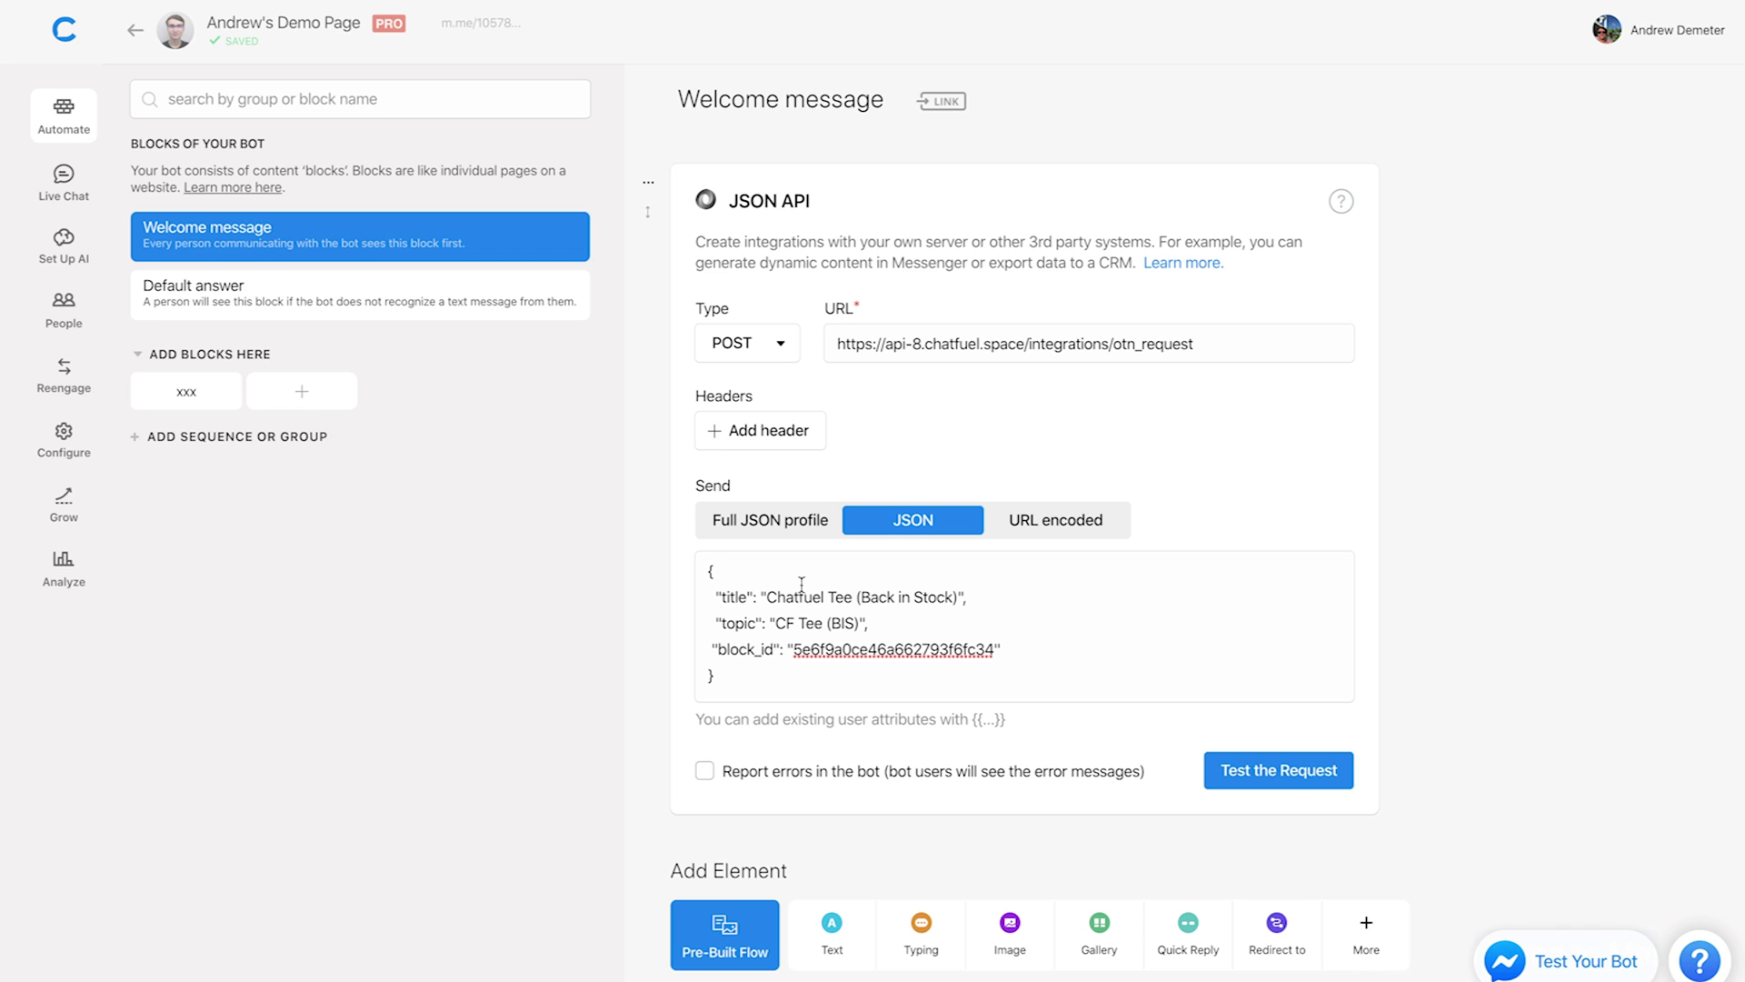
Clear the old title, topic and block_id values in the JSON body.
left_click_drag(767, 596, 956, 600)
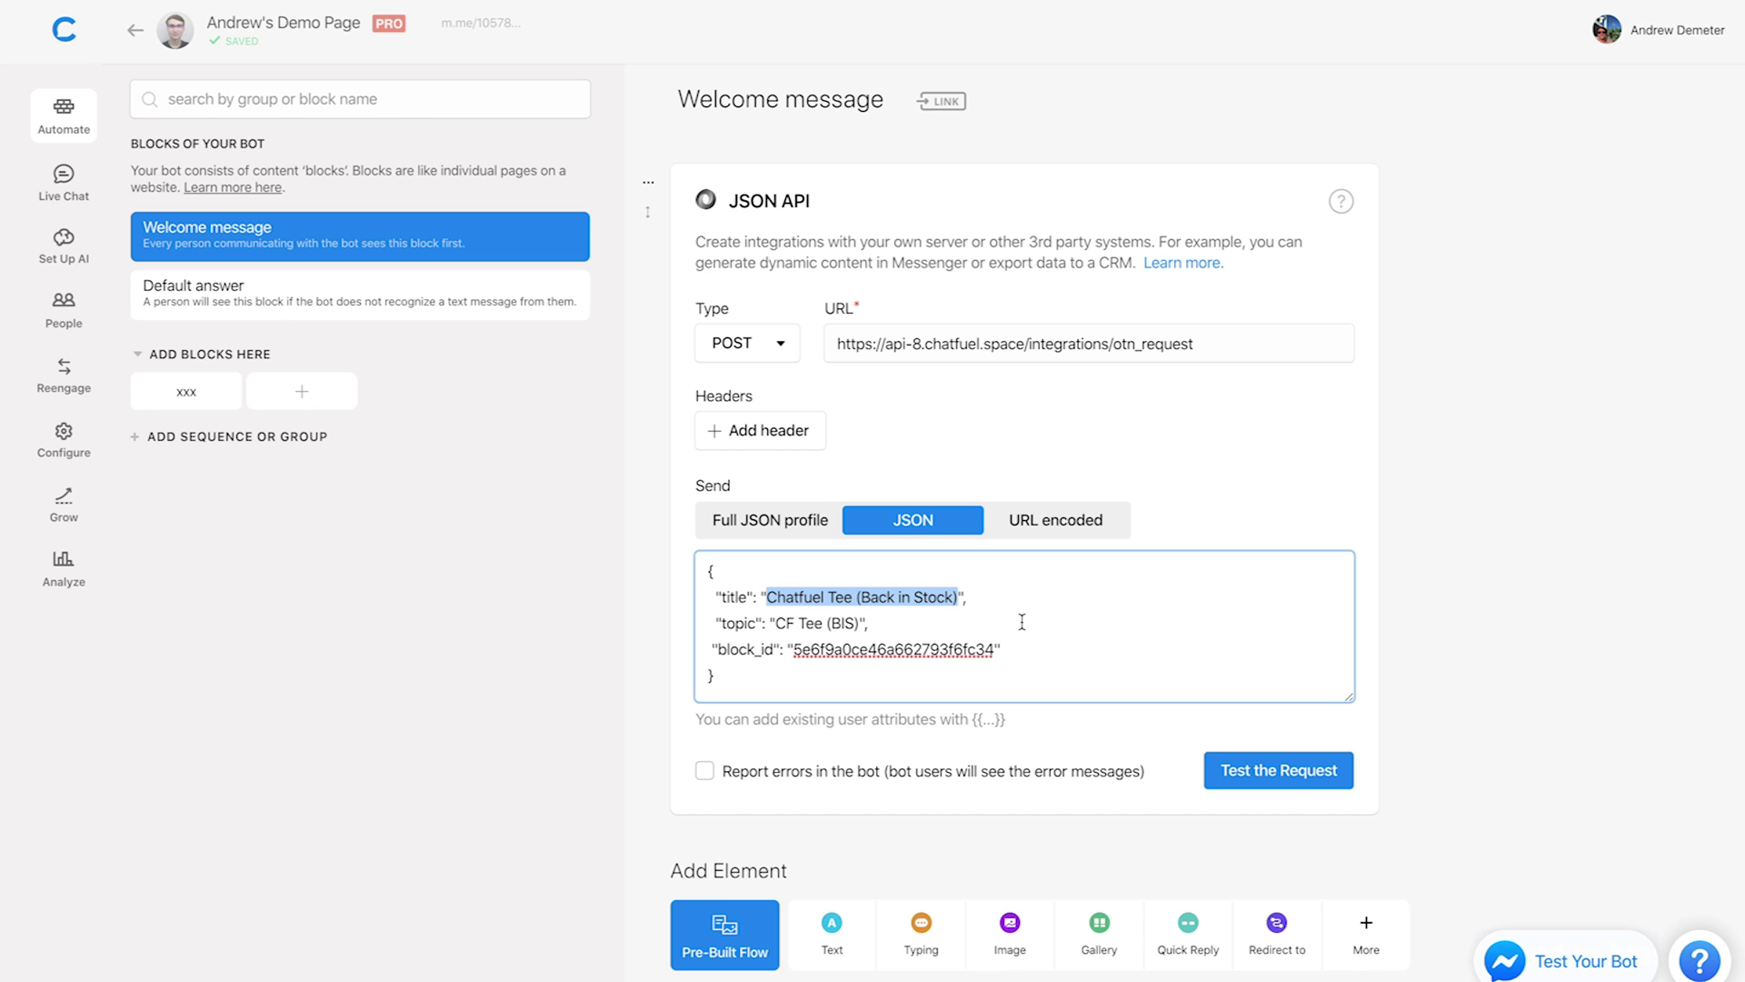
key("BackSpace")
left_click_drag(774, 623, 860, 622)
key("BackSpace")
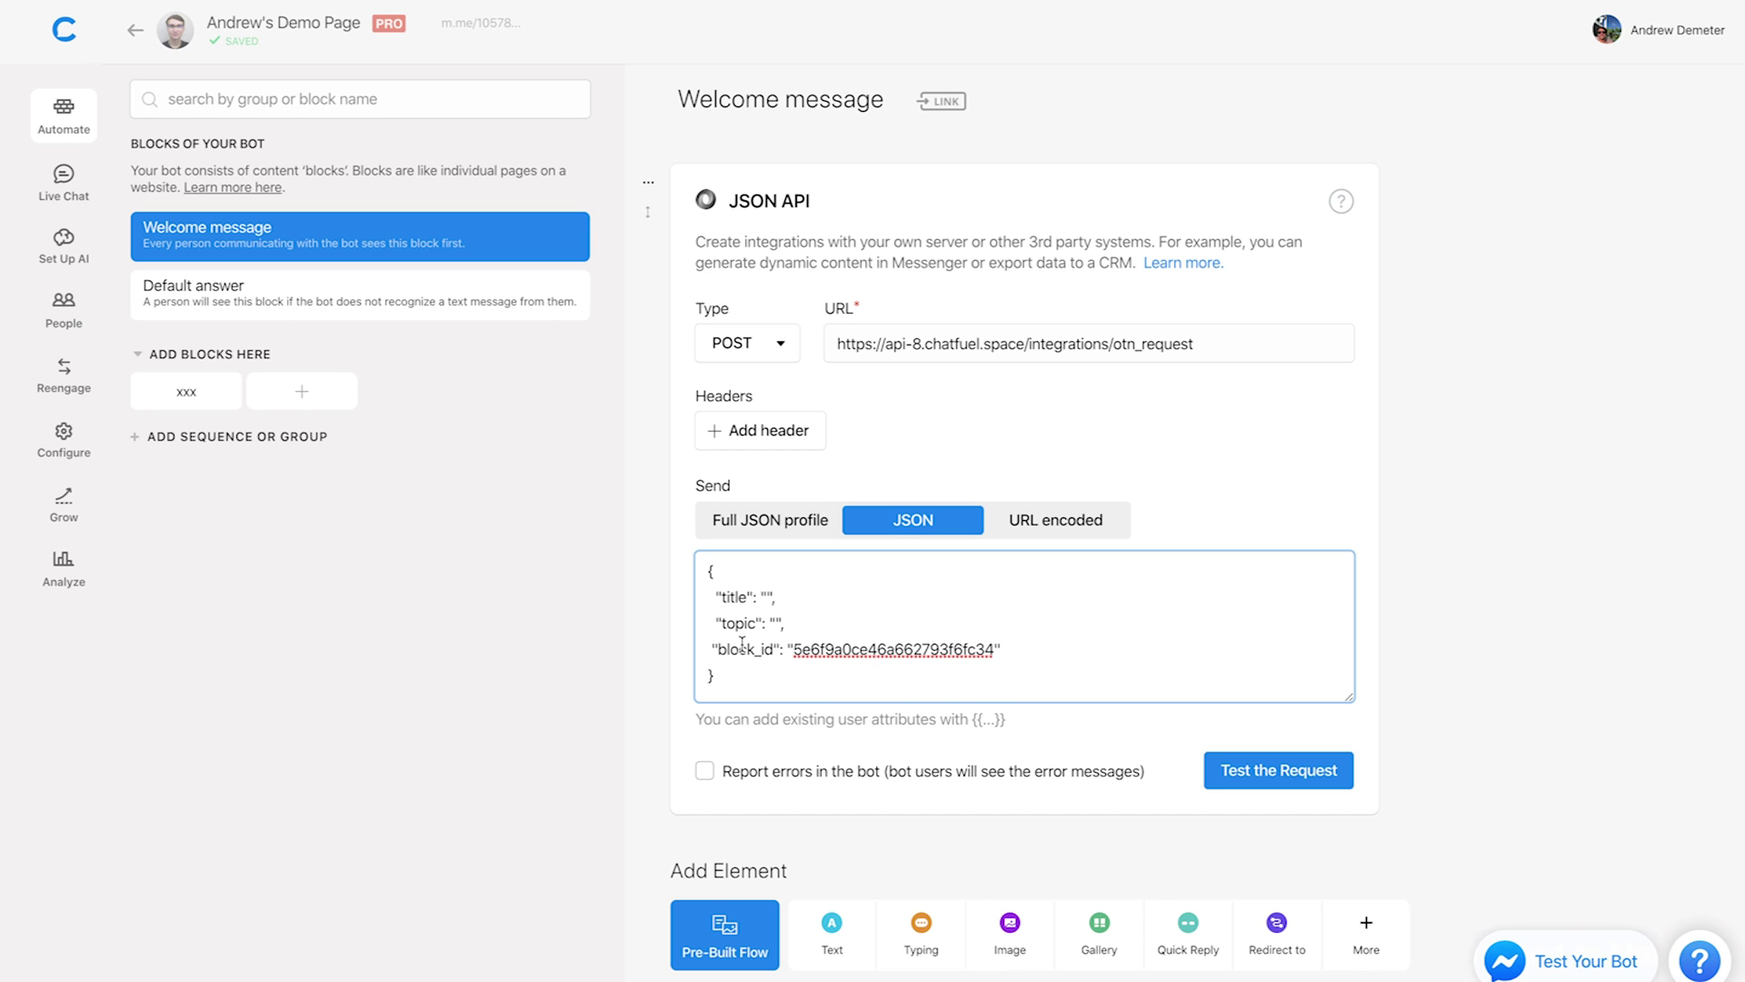
left_click_drag(793, 648, 994, 646)
key("ctrl+c")
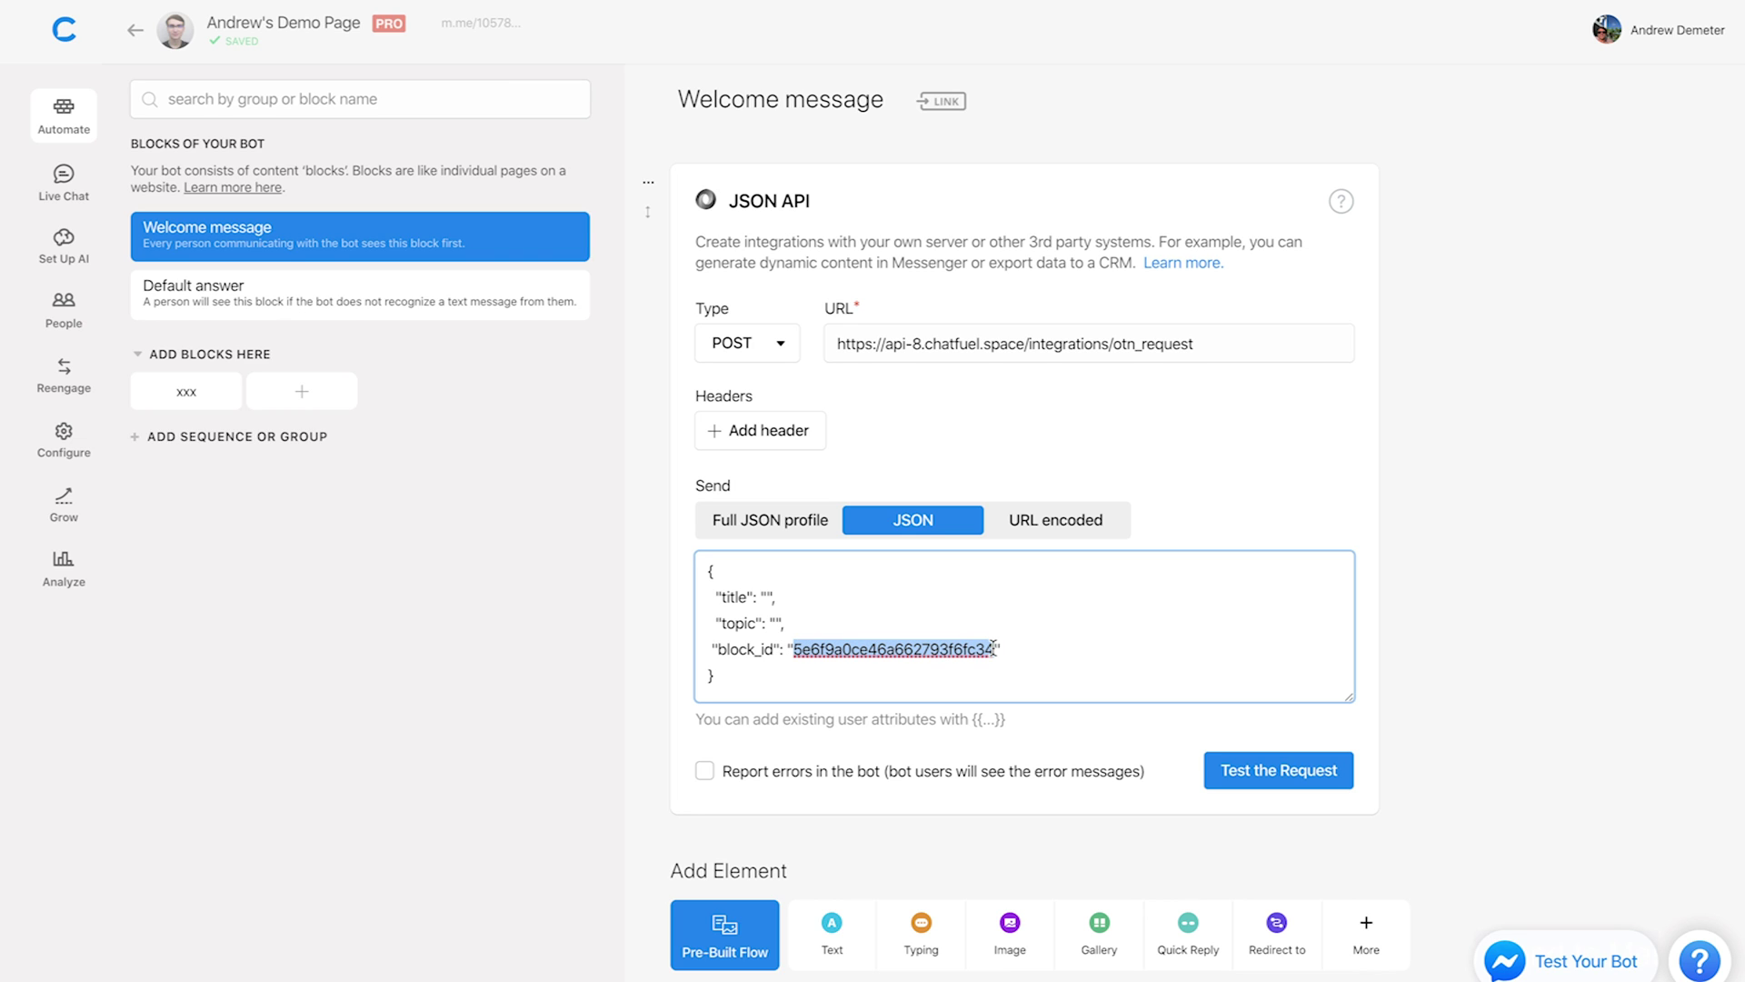
key("BackSpace")
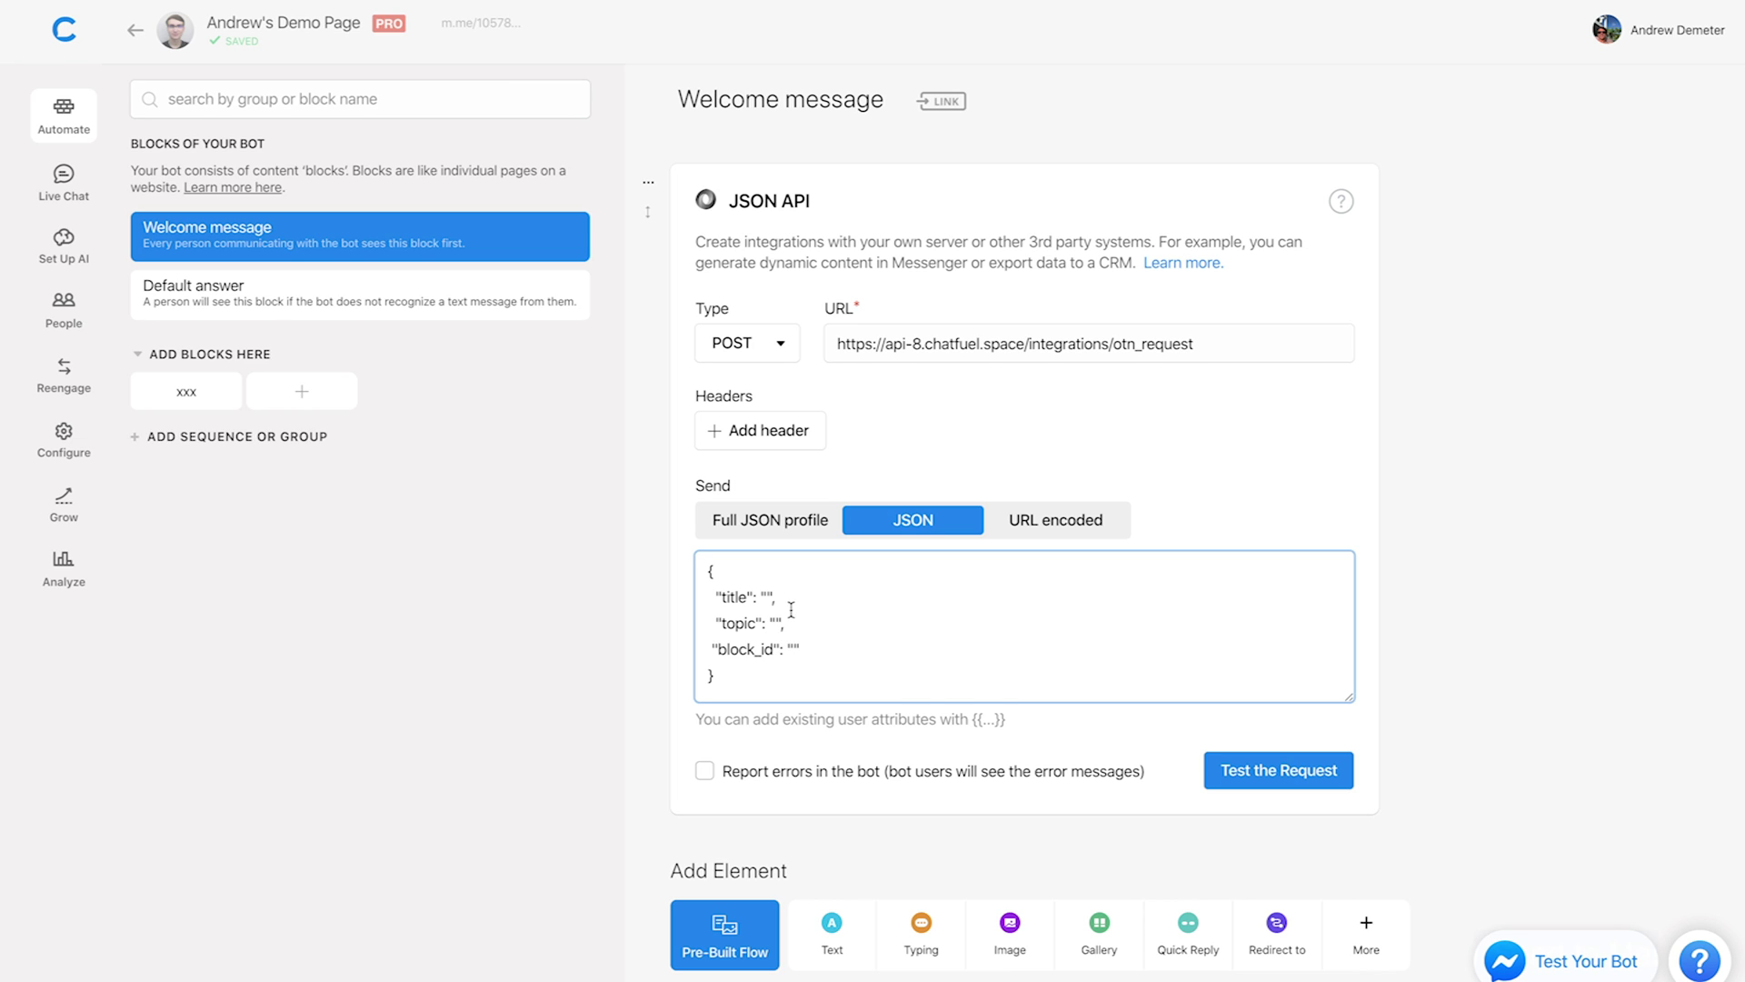
Set the JSON title to 'Chatfuel Tee (Back In Stock Alert)'.
left_click(767, 596)
type("Chatfuel Tee (Back In Stock Alert)")
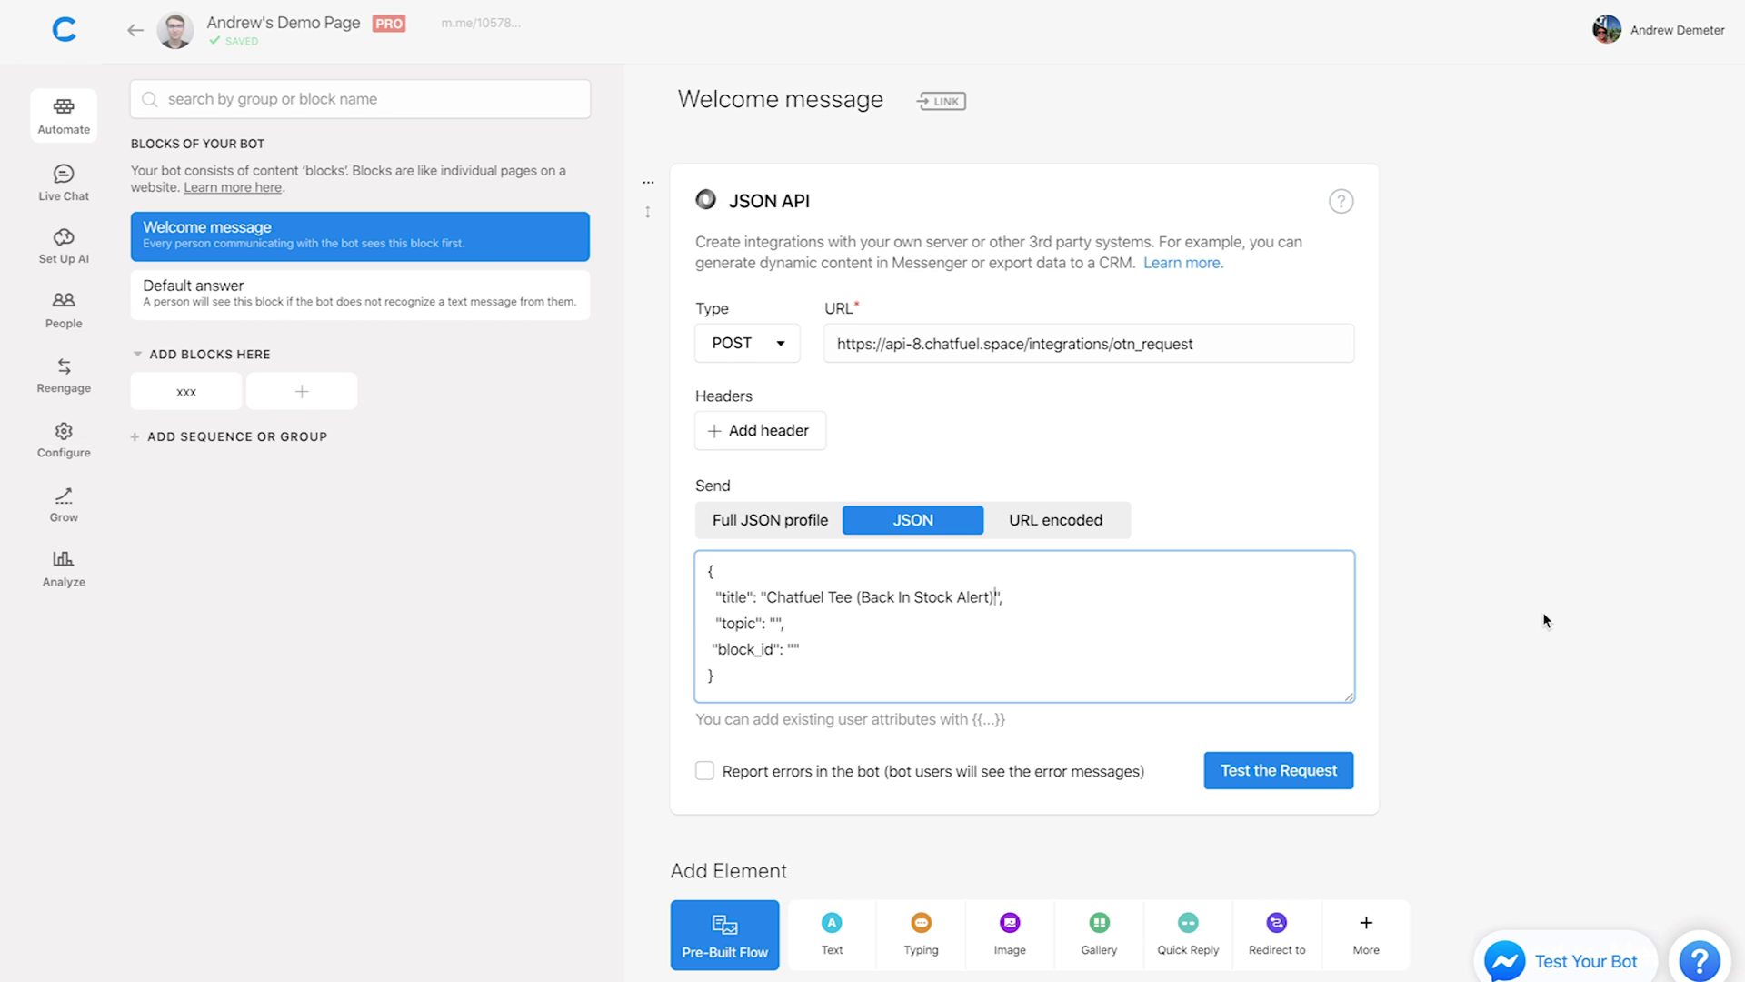
left_click(776, 623)
Enter 'BIS CF Tee' as the JSON topic value.
type("BIS CF Tee")
left_click(178, 395)
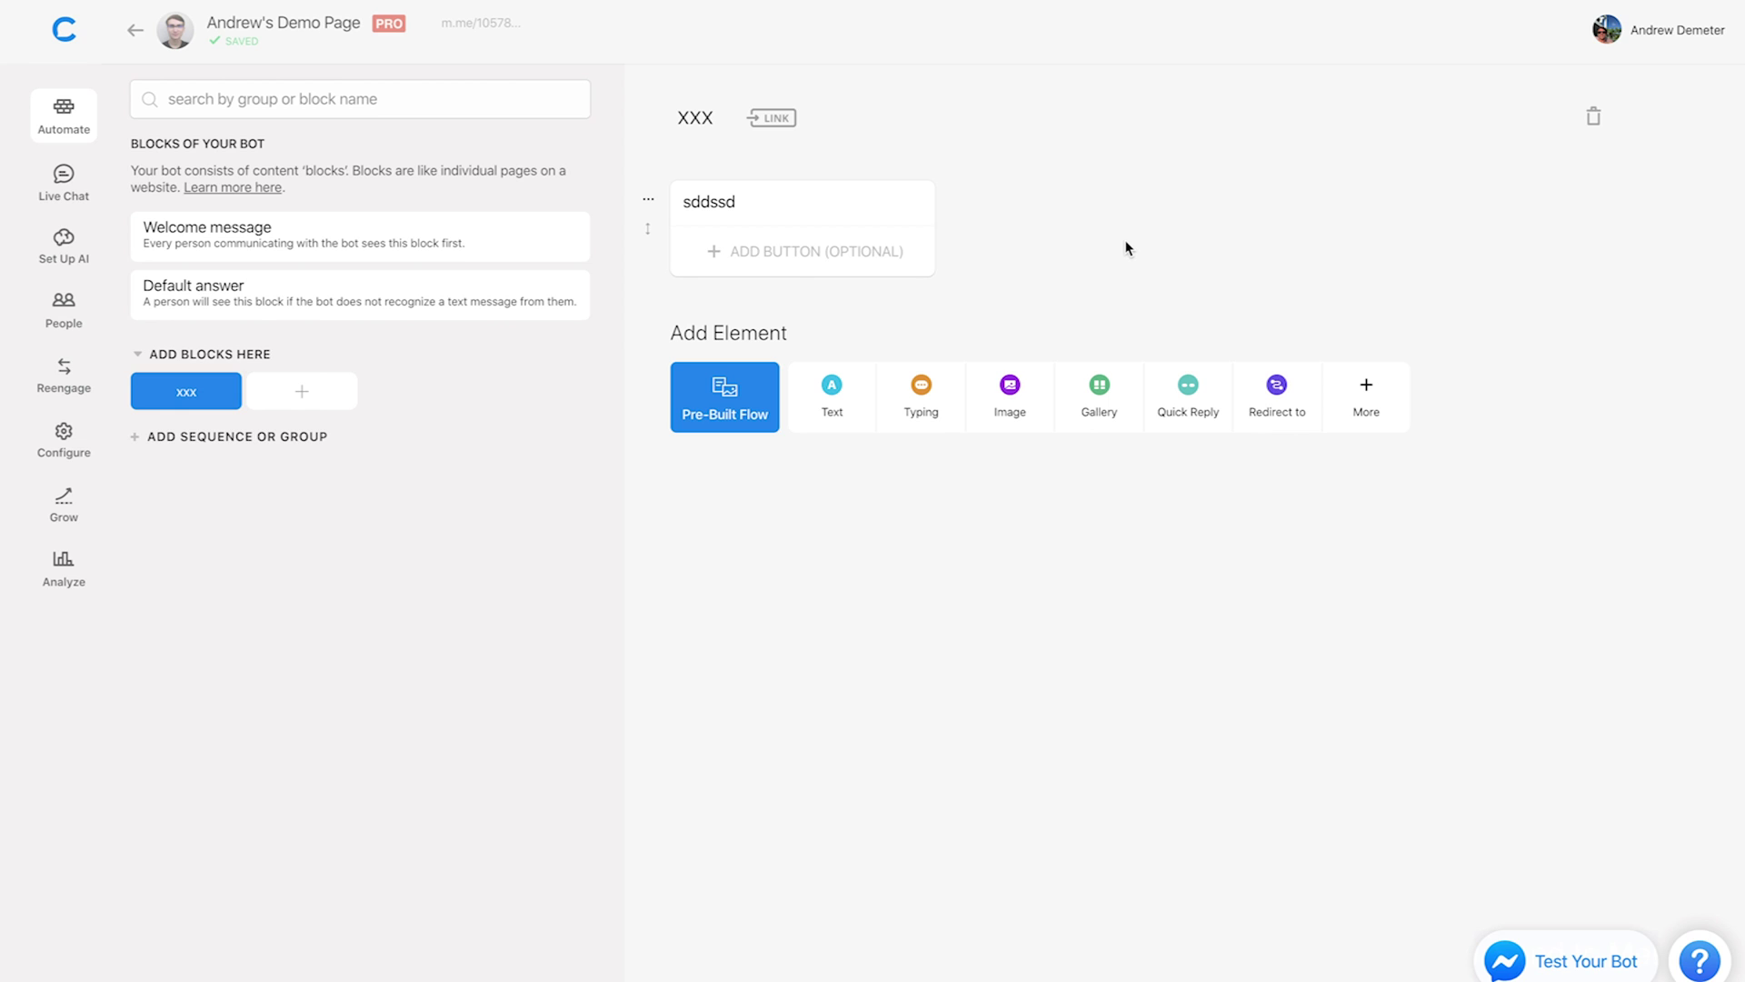
Paste the xxx block's ID 5e6f9a0ce46a662793f6fc34 into the Welcome message's block_id field.
left_click(320, 240)
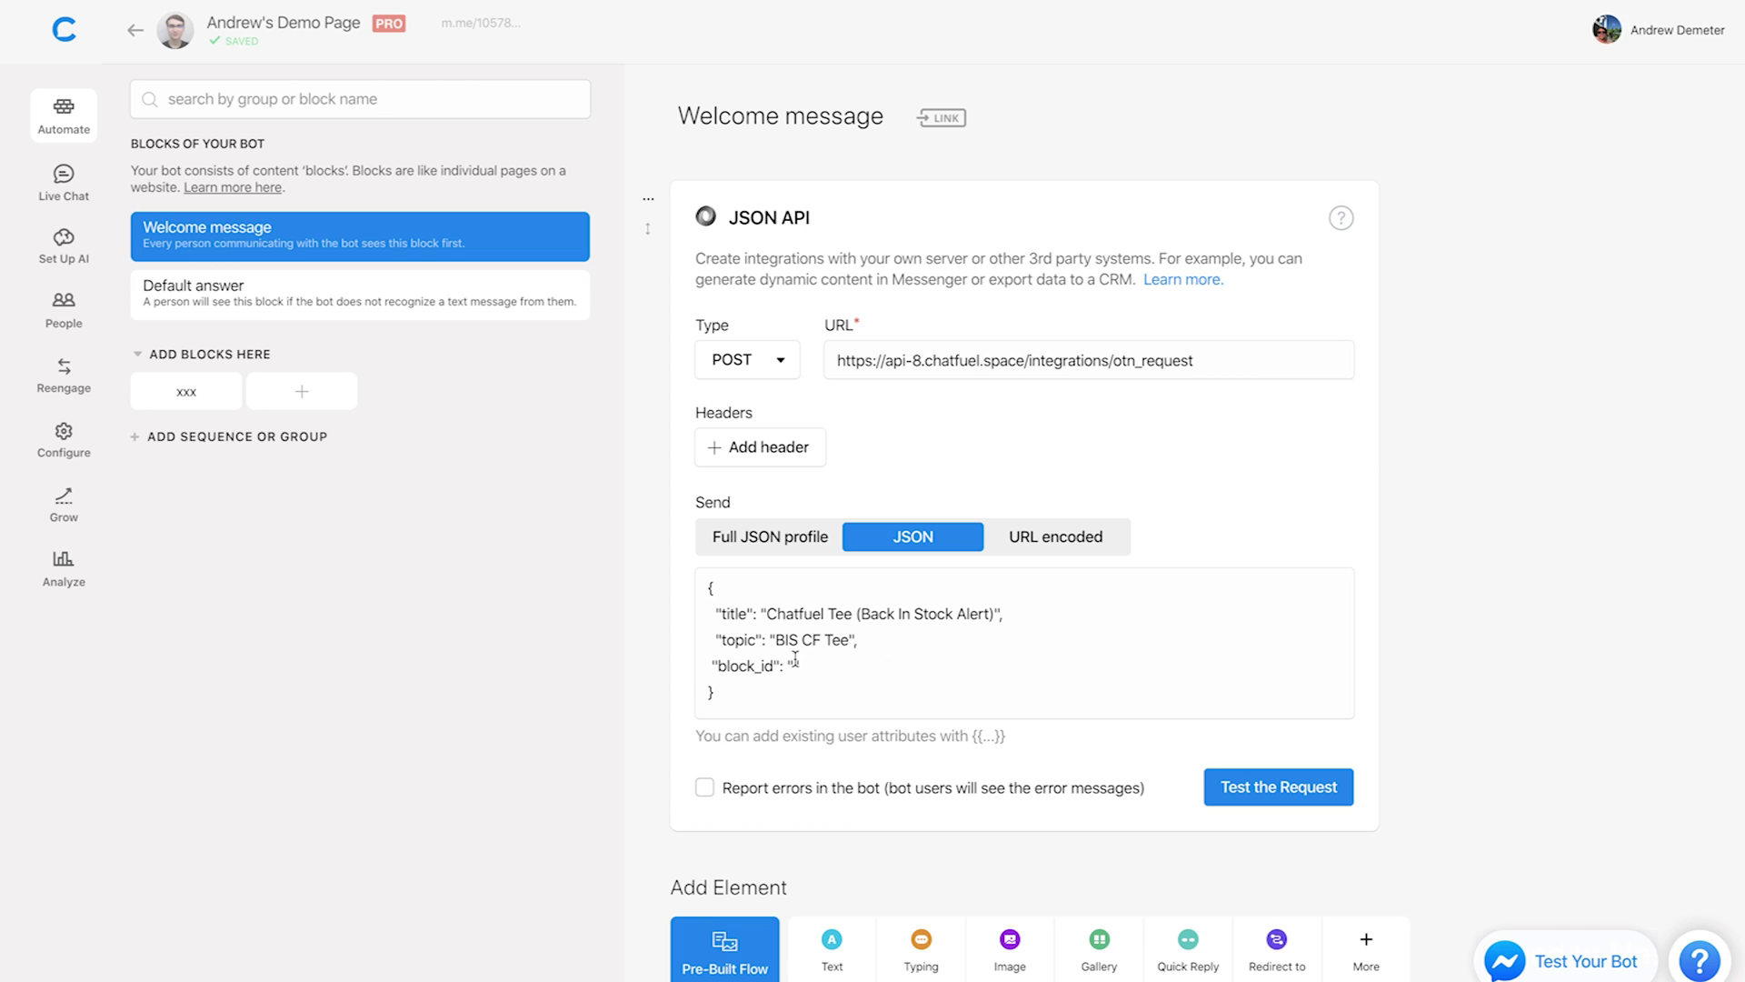
left_click(796, 658)
key("ctrl+v")
left_click(1527, 643)
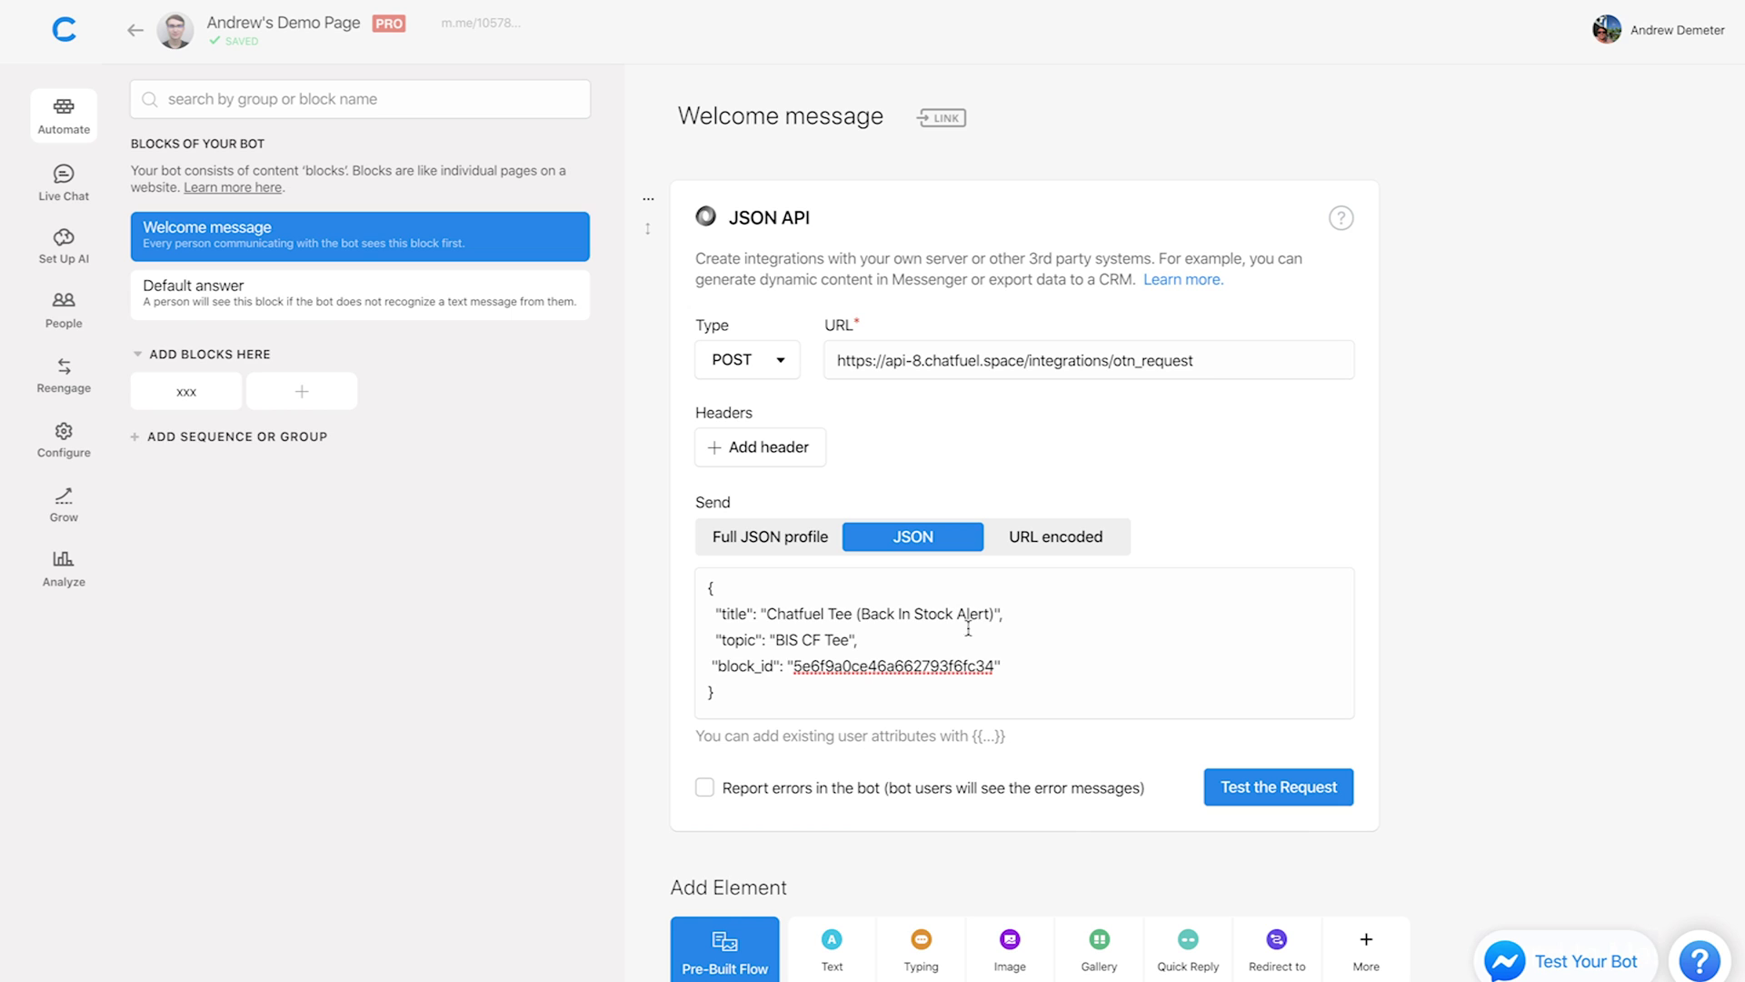
Replace the xxx block's text card 'sddssd' with 'Thanks for opting in!'.
left_click(199, 401)
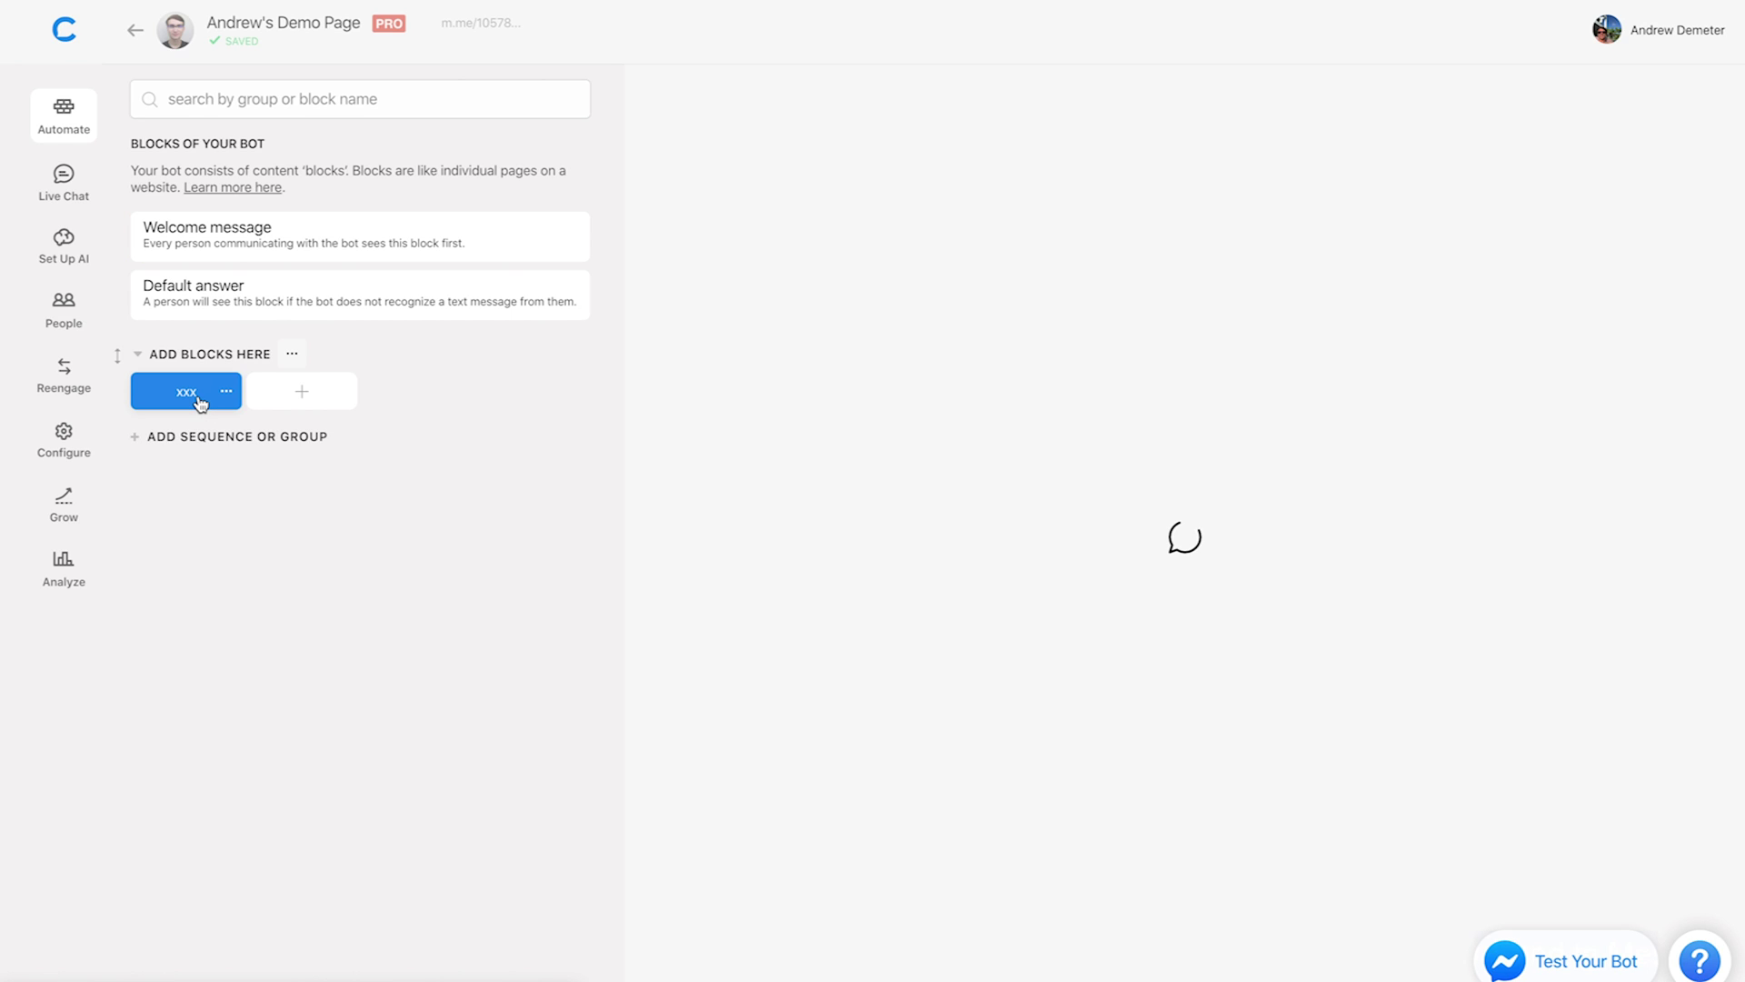
left_click(780, 193)
key("ctrl+a")
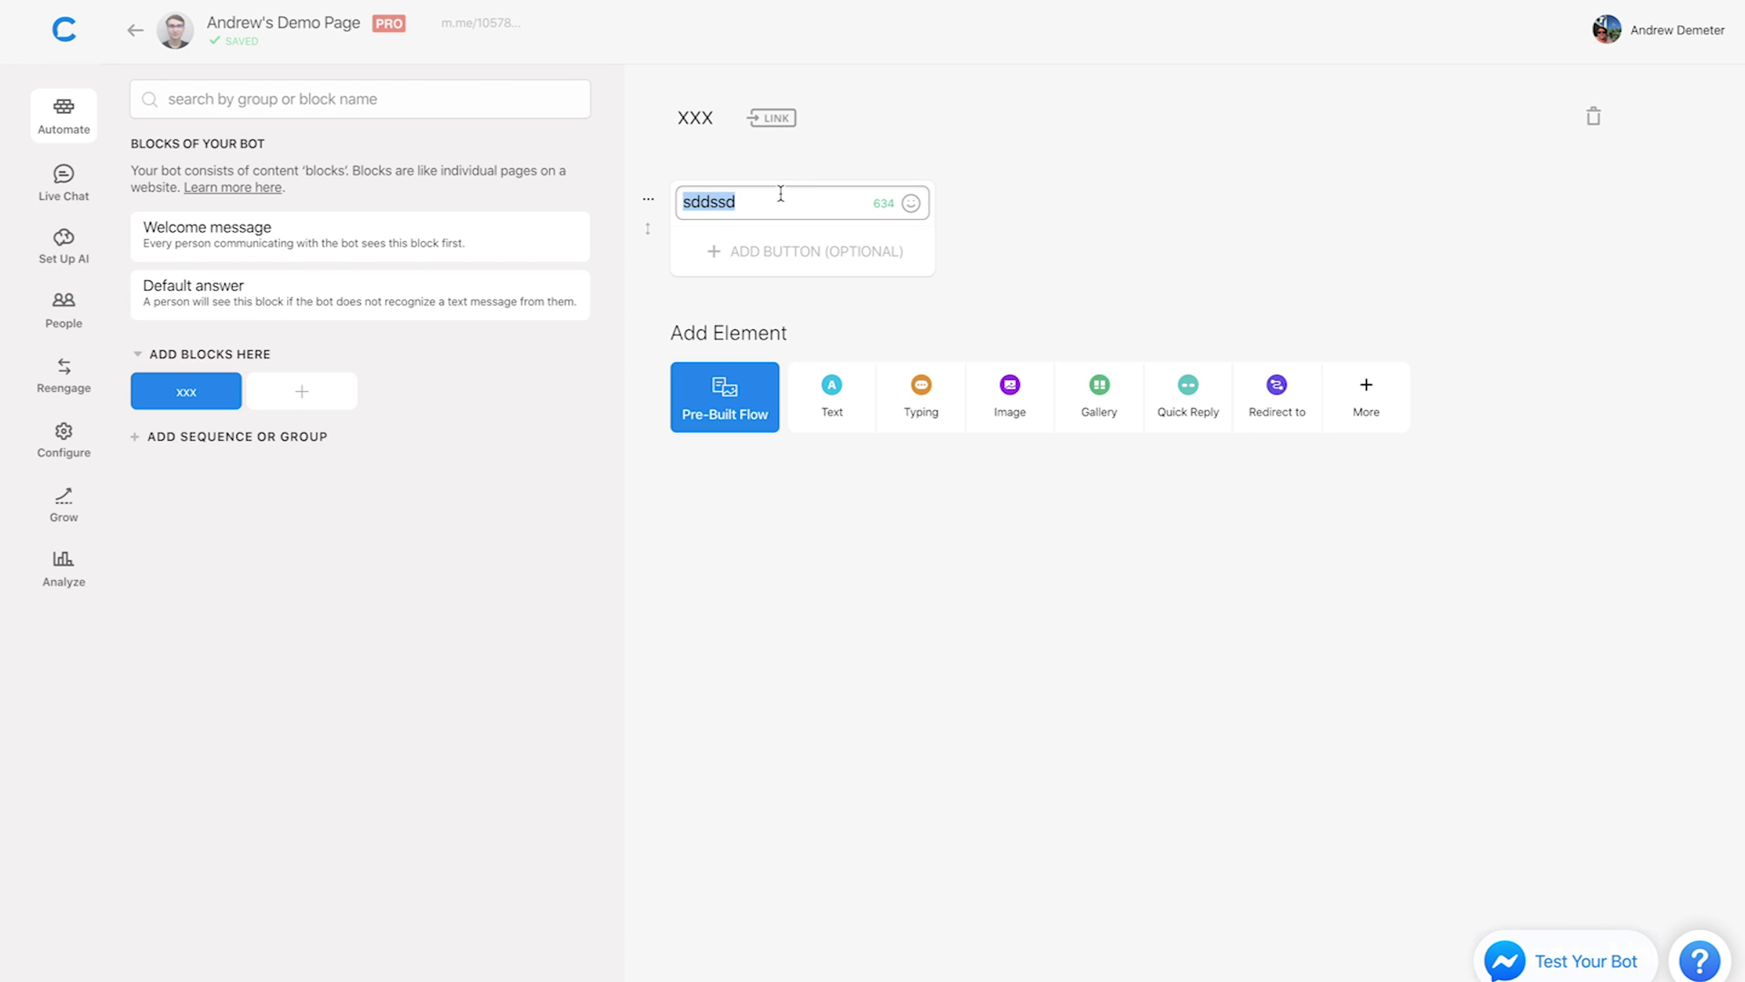
type("Thanks for opting in")
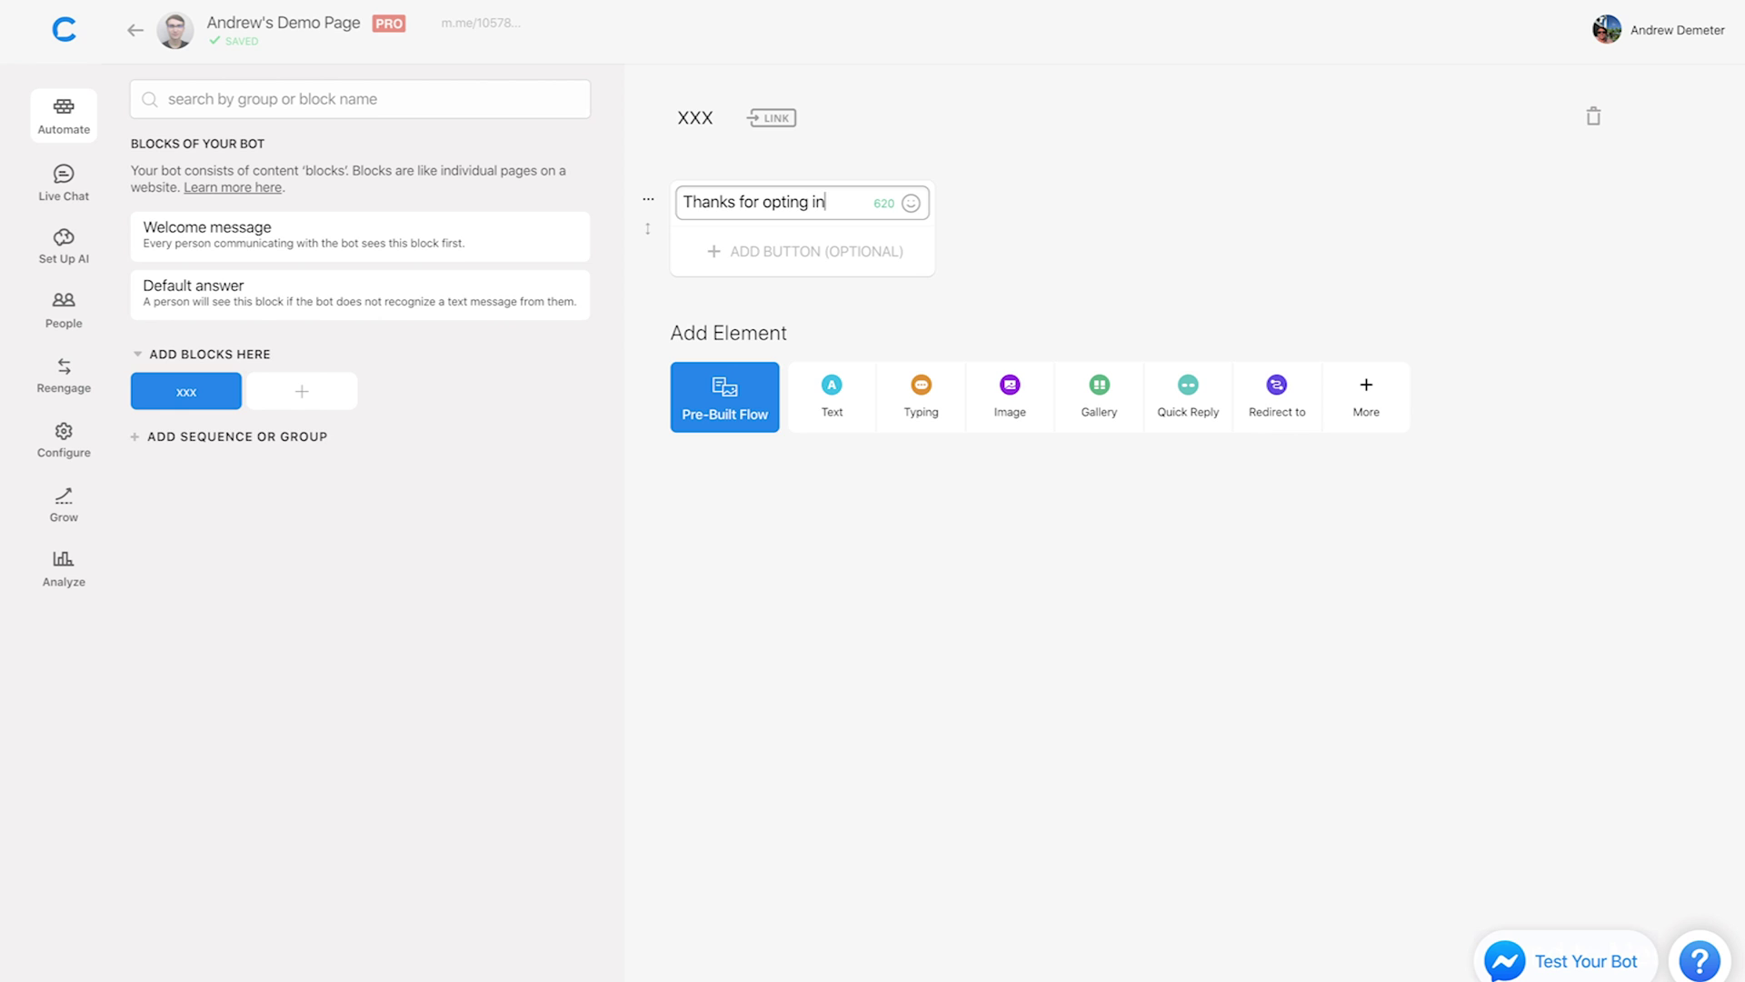
type("!")
left_click(986, 169)
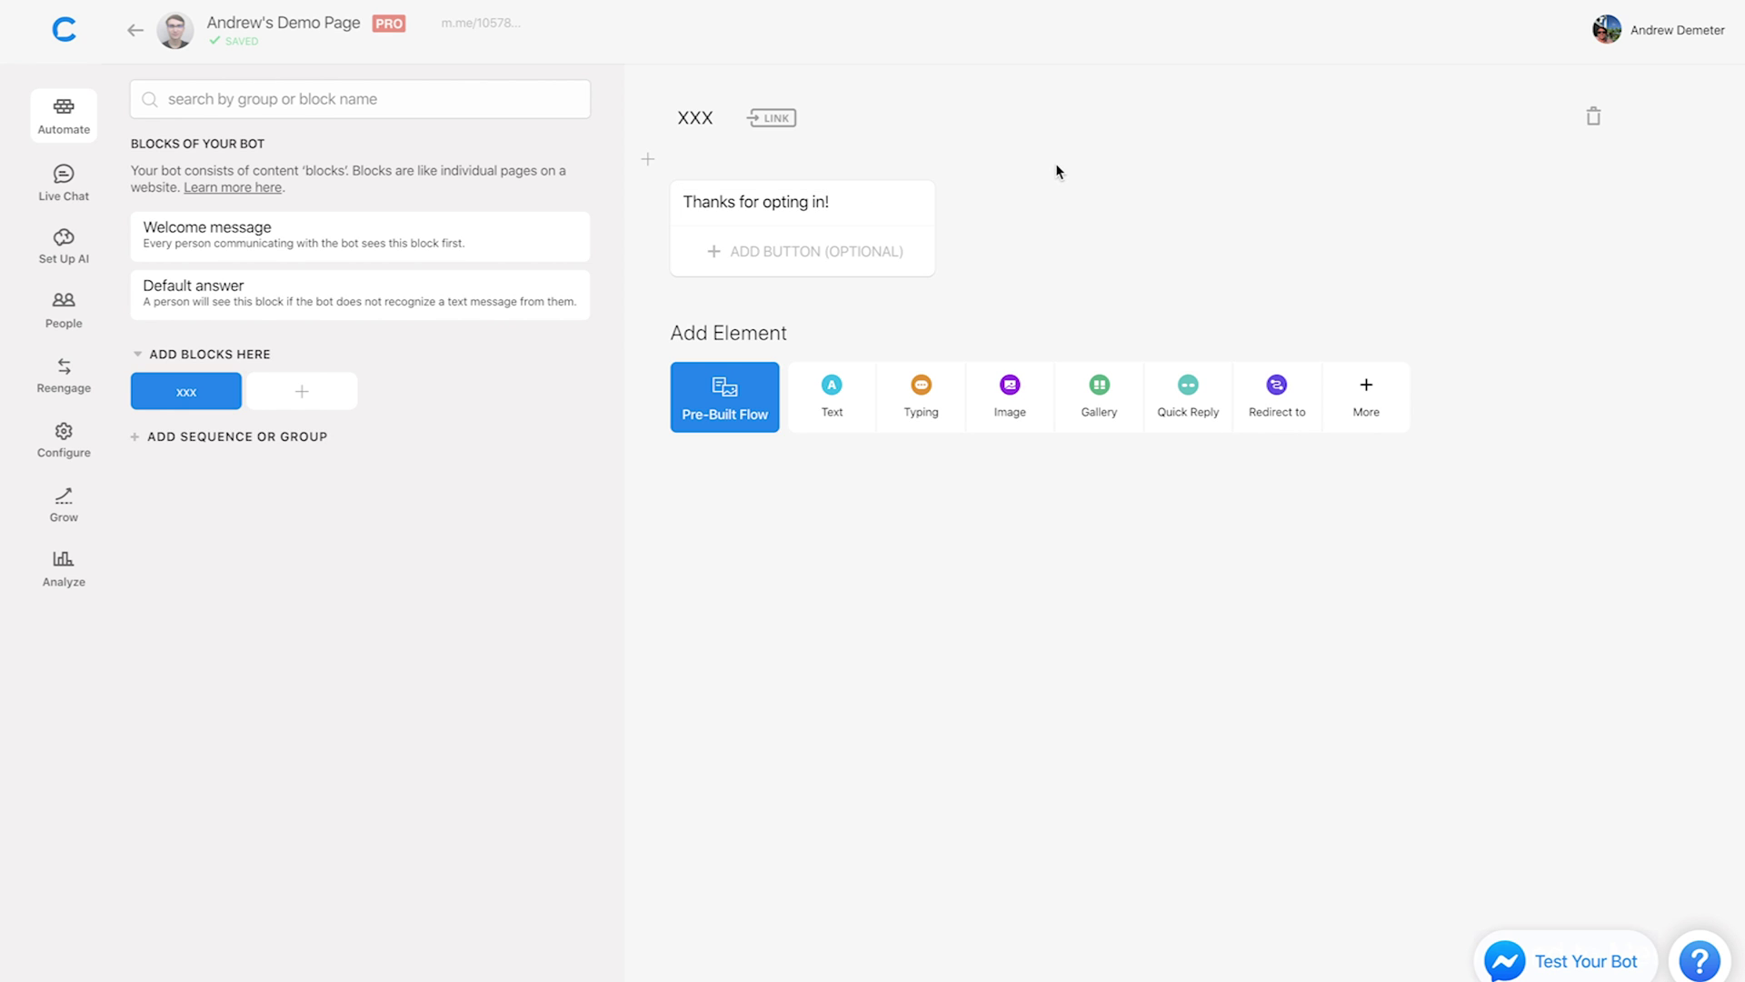
left_click(381, 253)
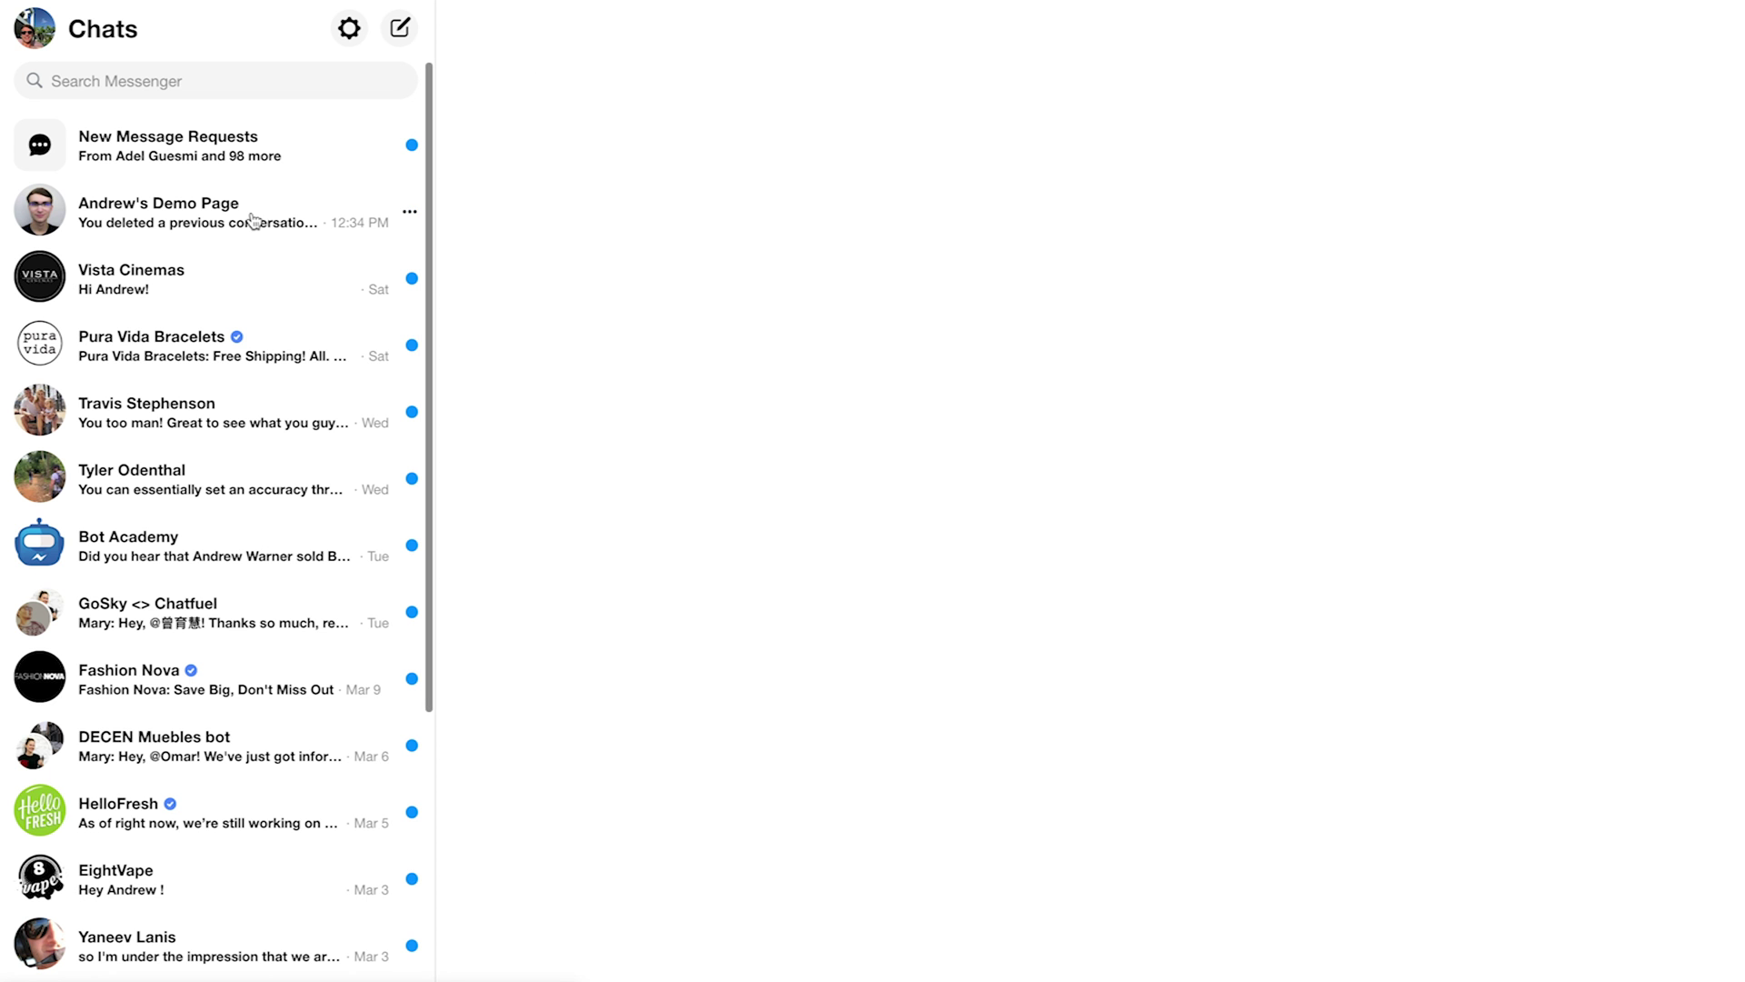
Test the bot in Messenger and opt in with Notify Me on the Chatfuel Tee card.
left_click(253, 221)
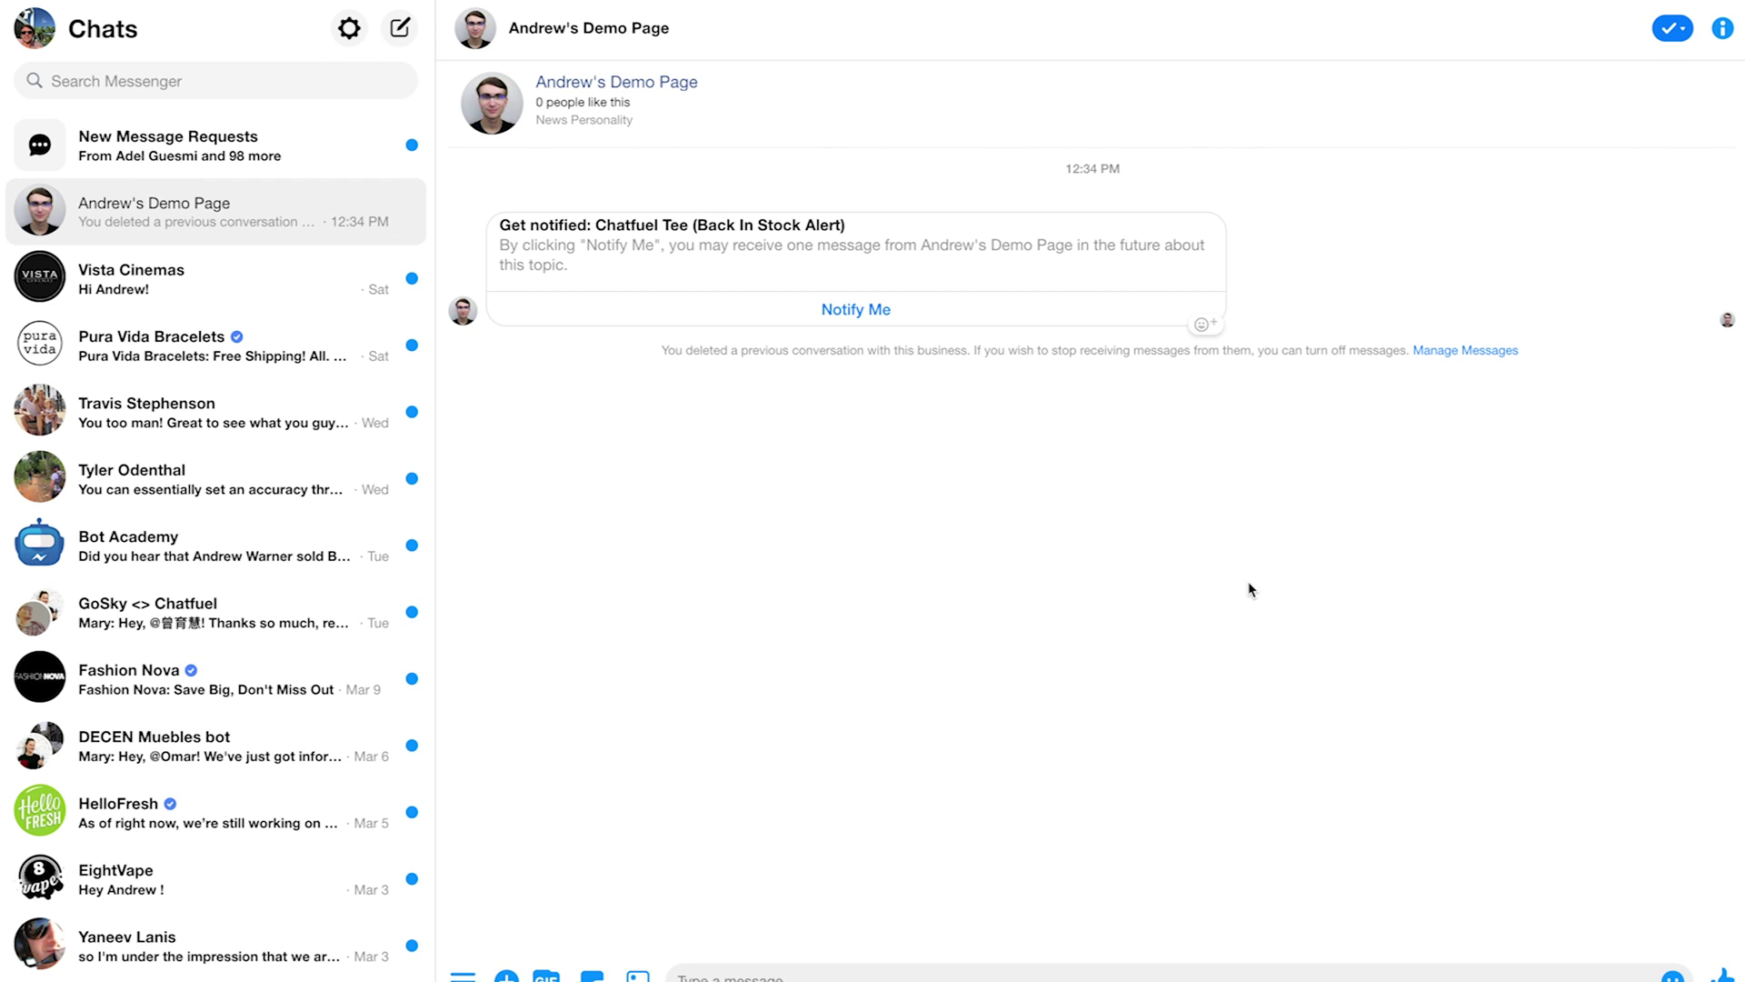
left_click(876, 313)
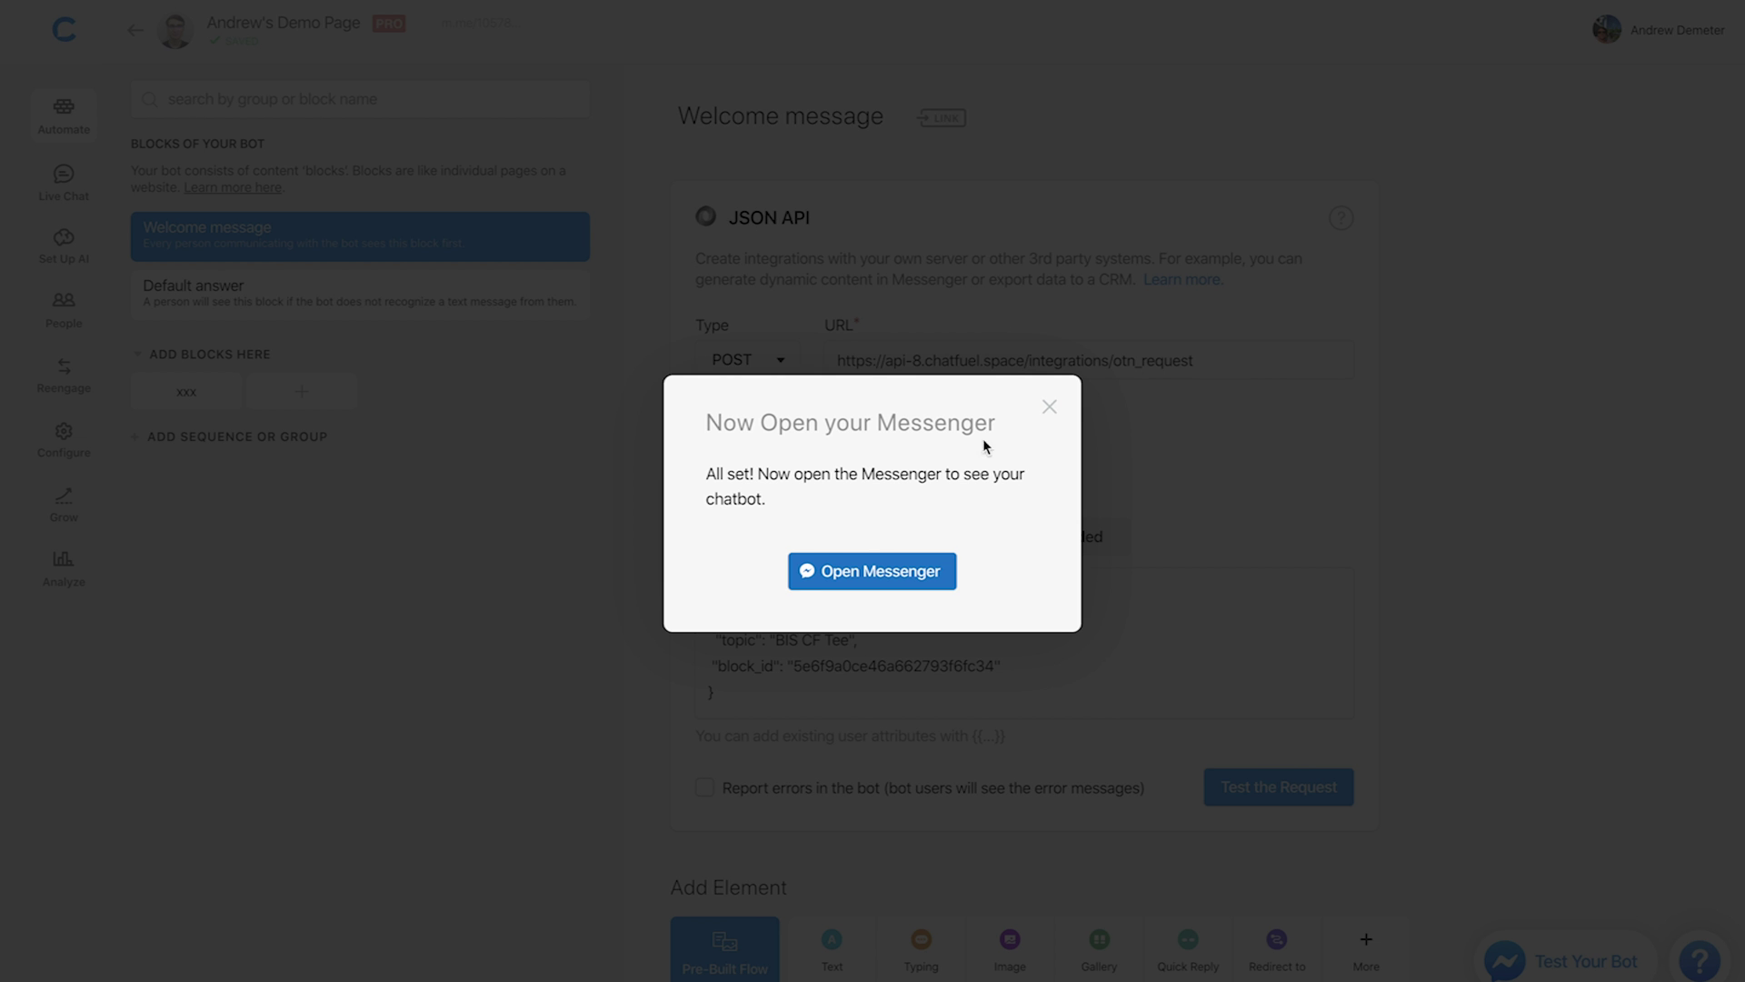
left_click(1050, 407)
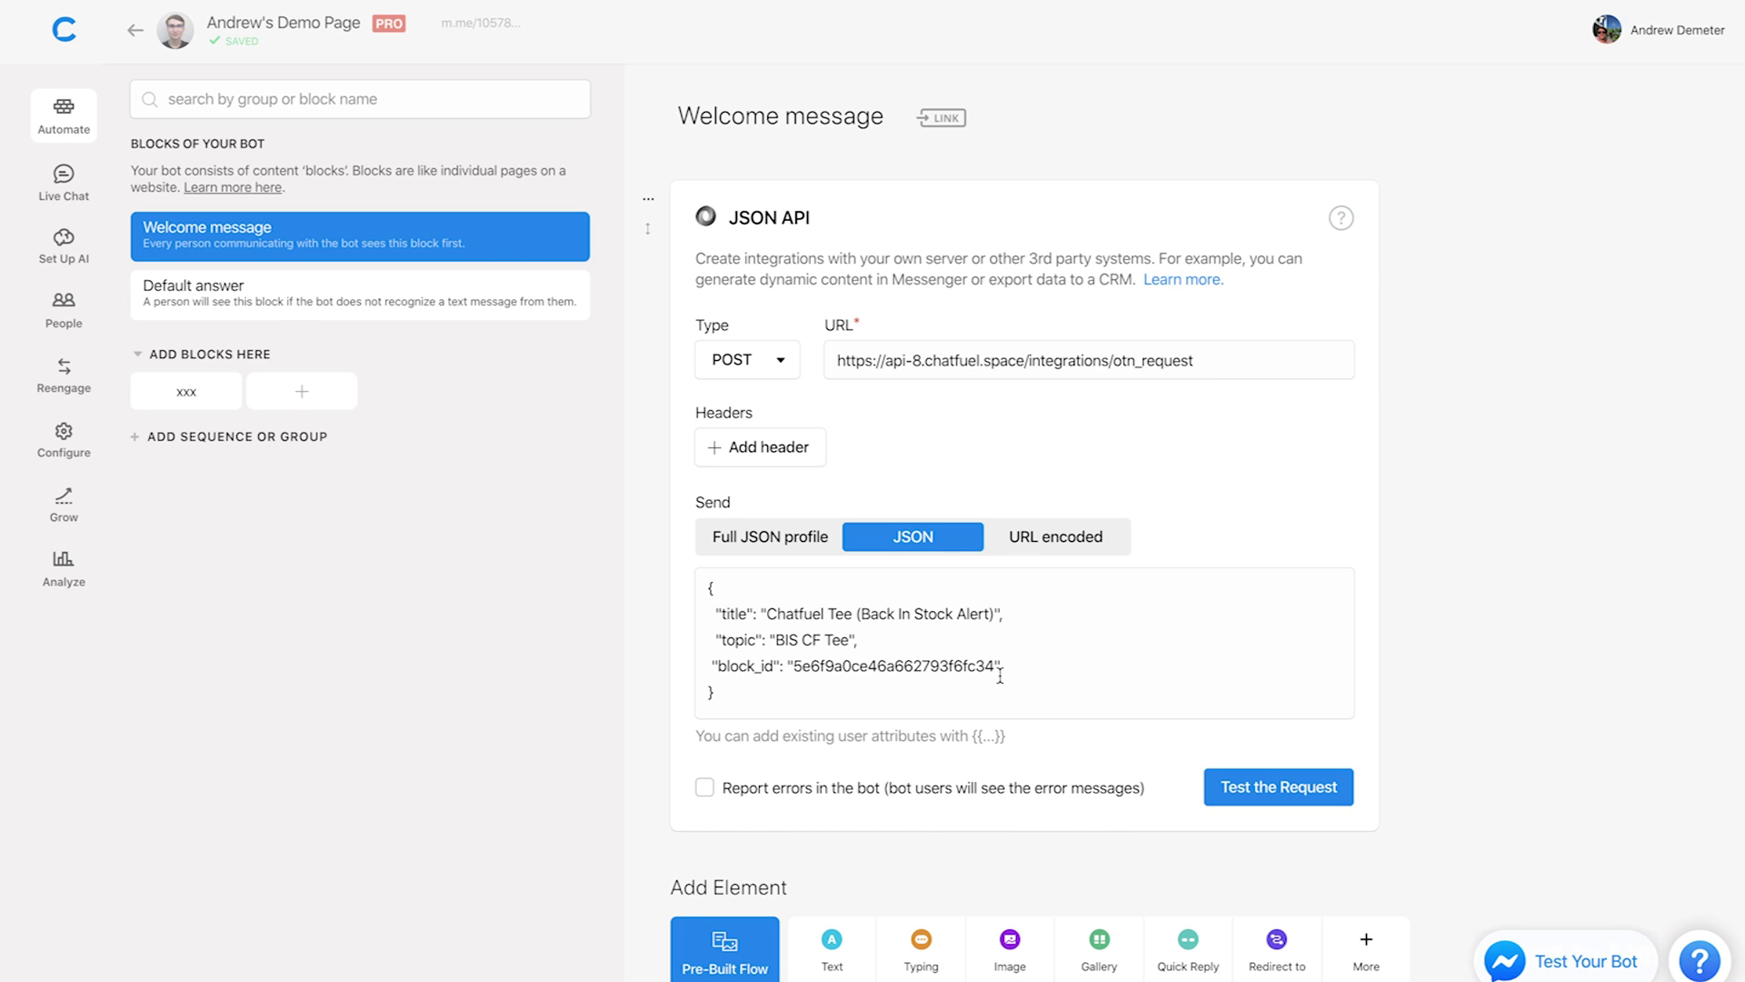
Remove the block_id line and topic's trailing comma from the JSON body, then retest in Messenger.
left_click_drag(1026, 666, 706, 671)
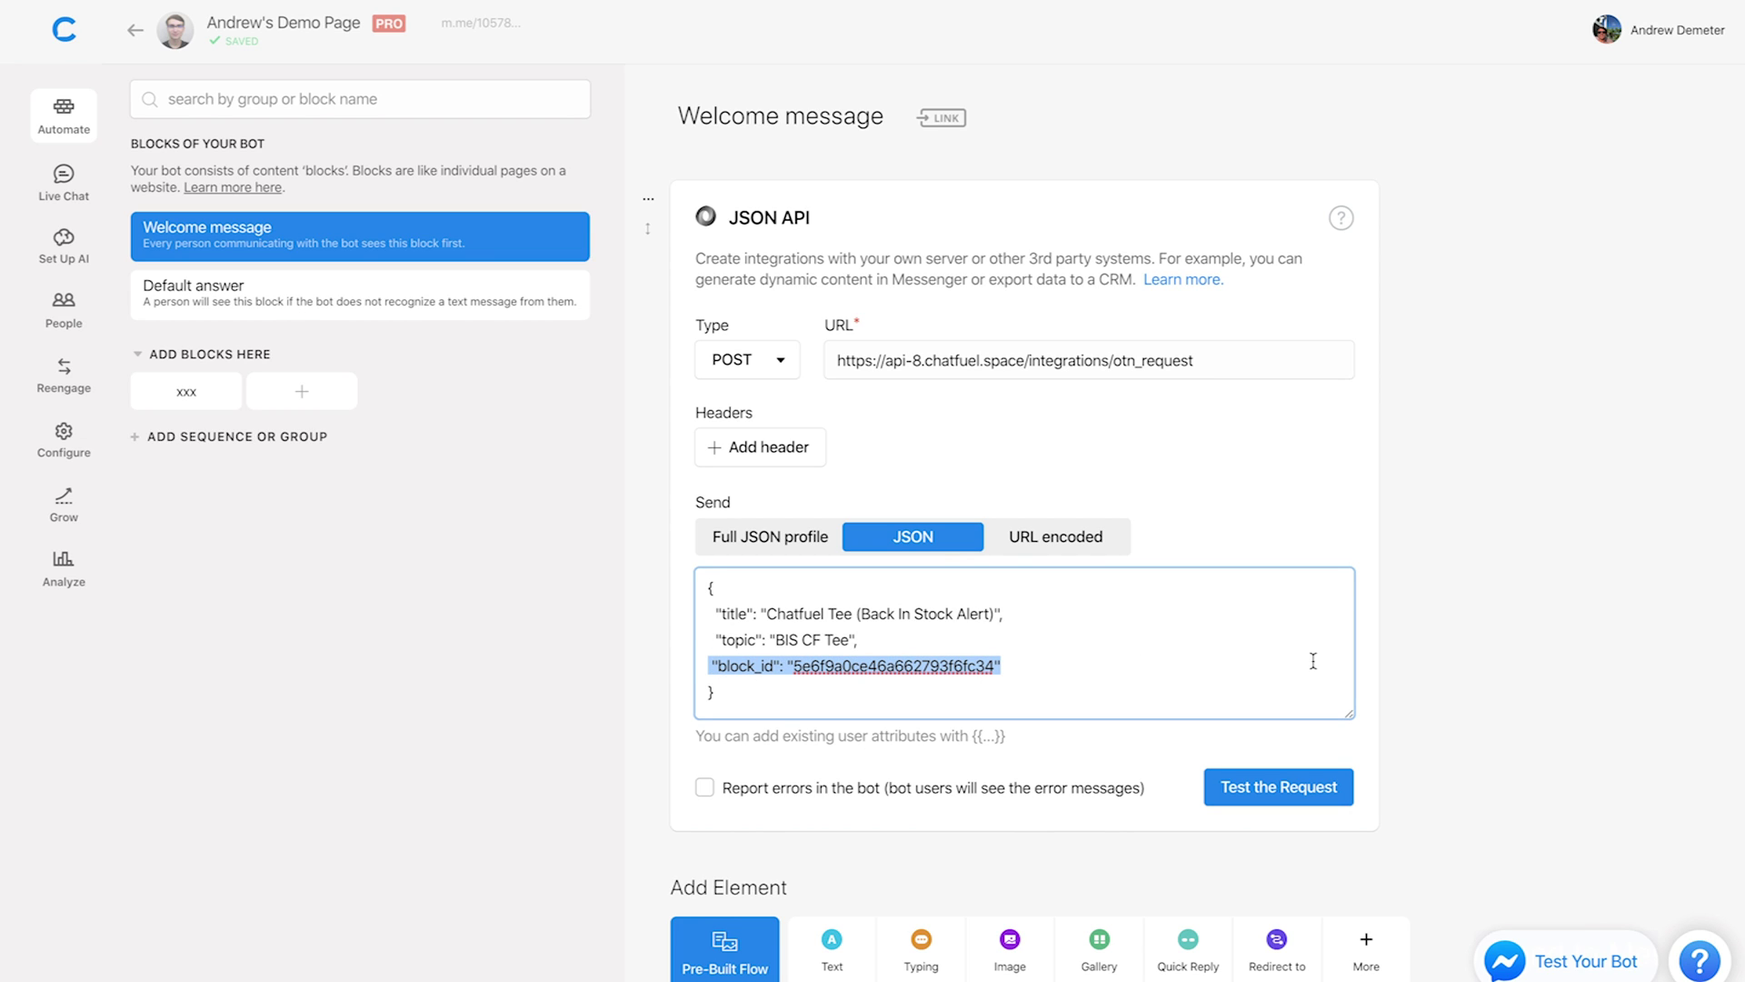
key("BackSpace")
key("BackSpace")
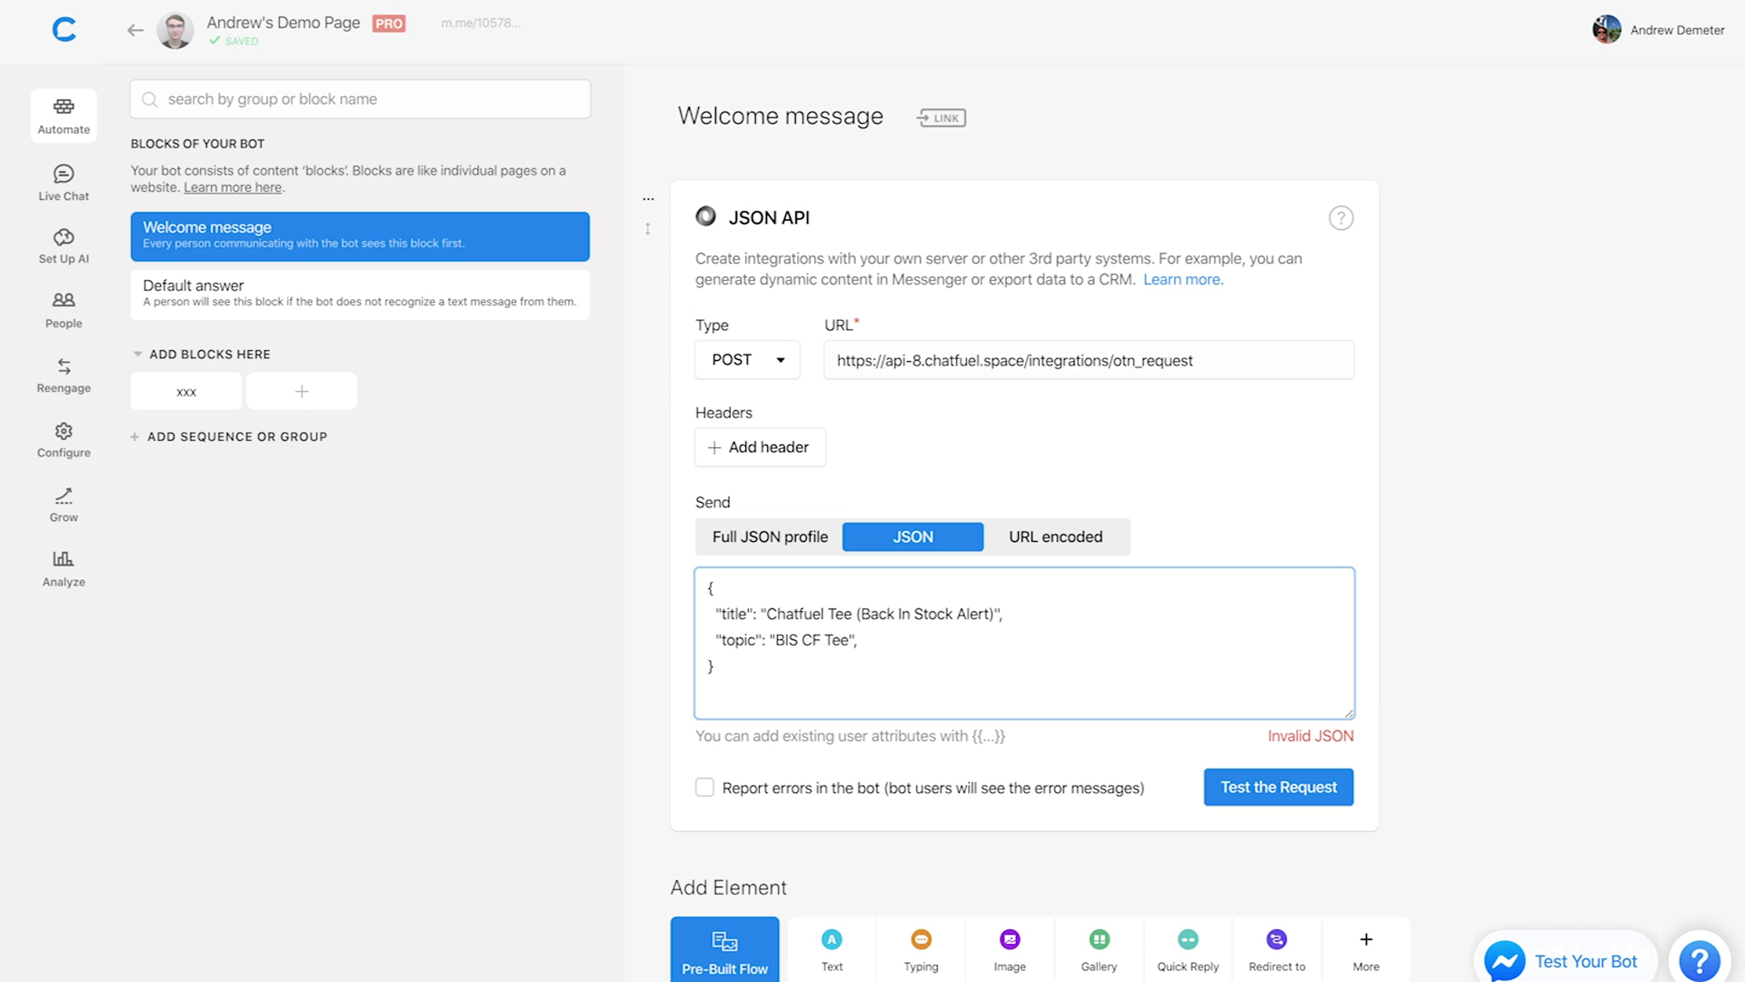
key("BackSpace")
left_click(1423, 671)
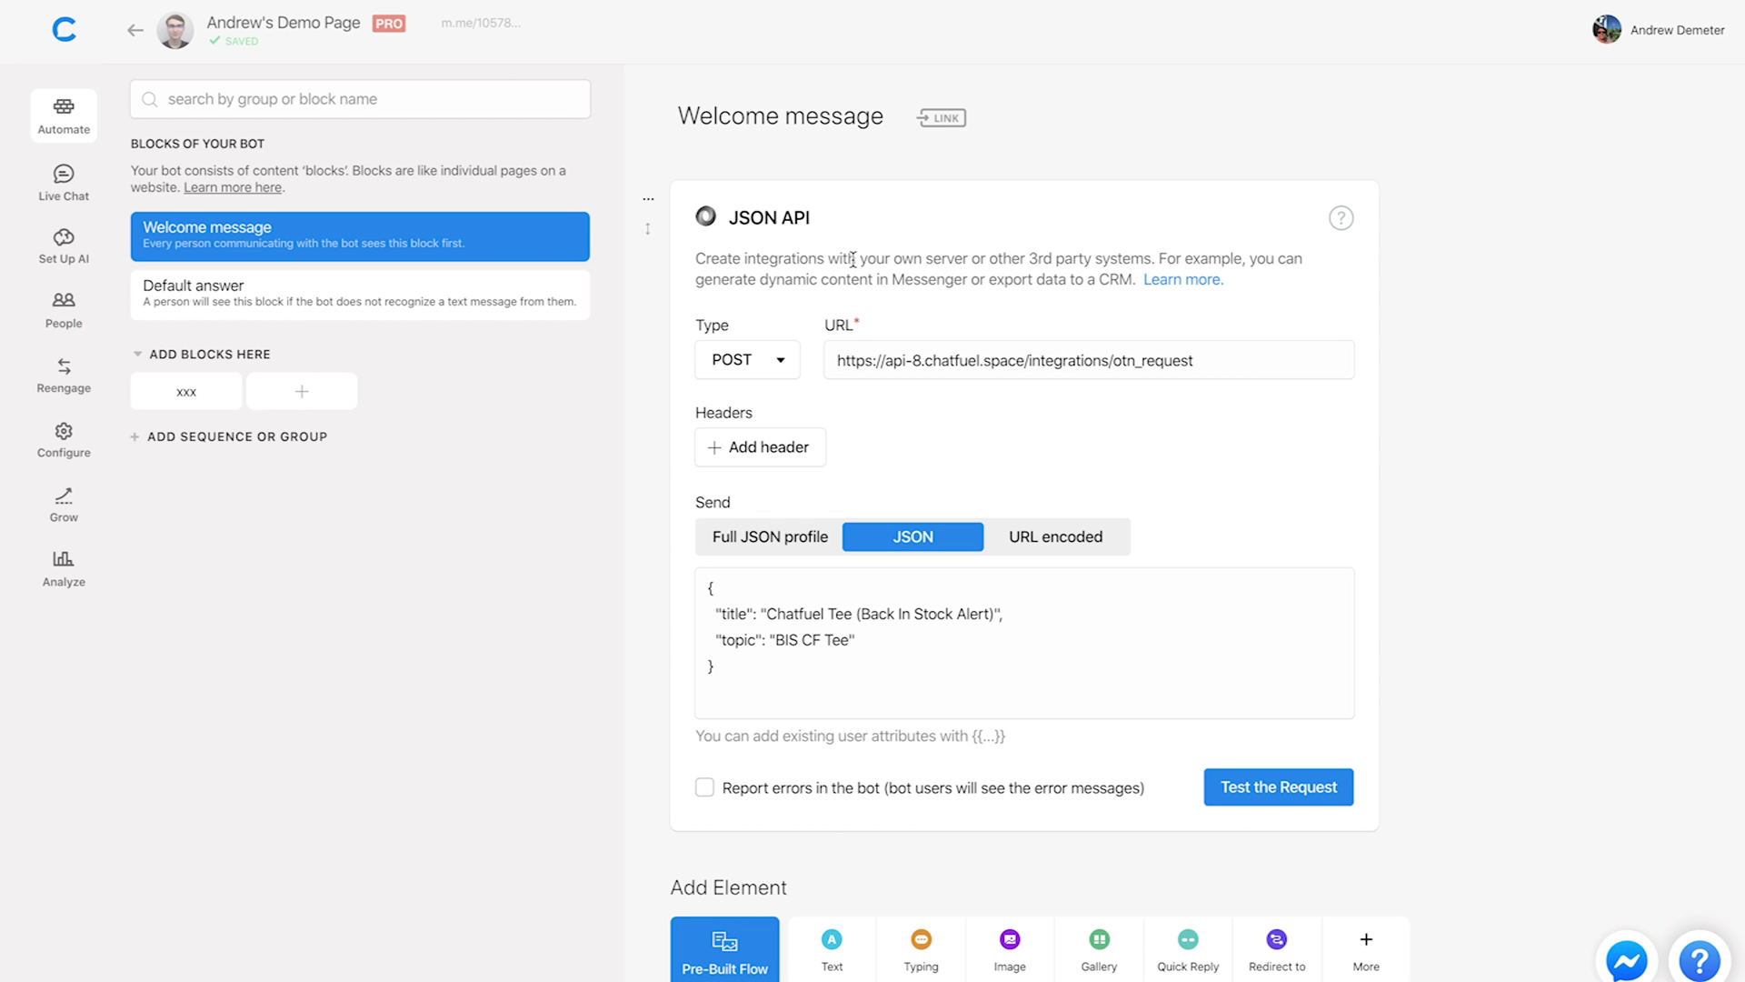
left_click(1573, 951)
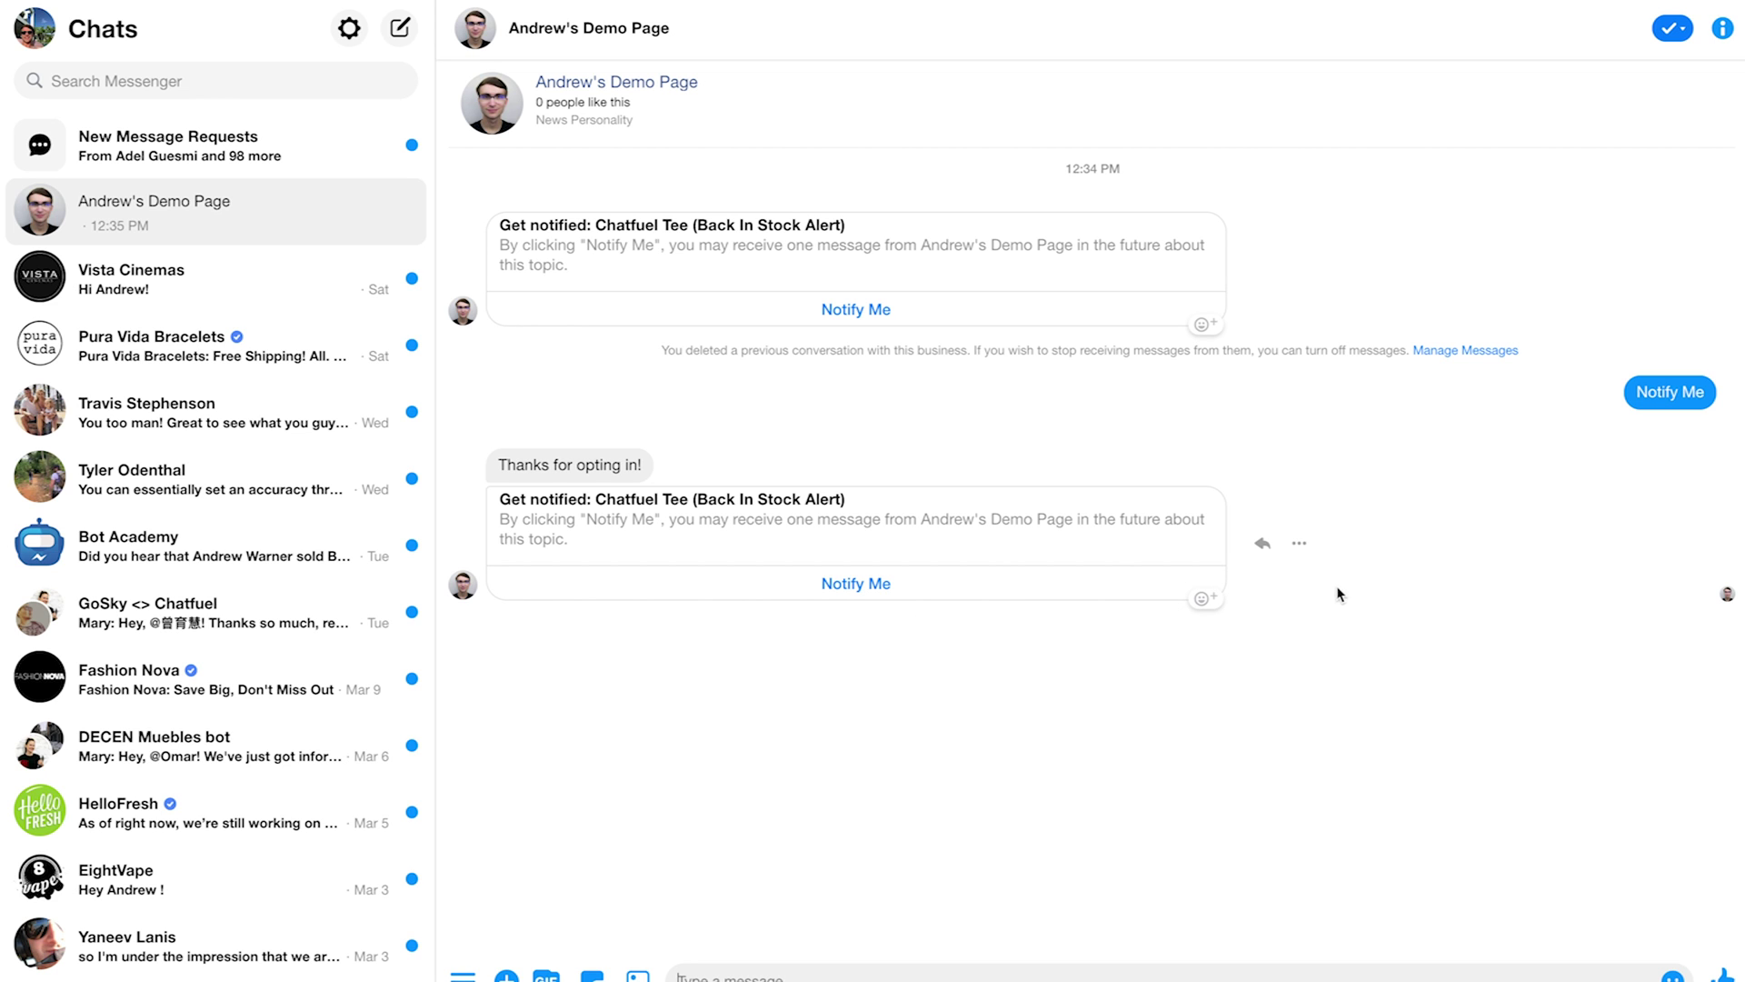
Opt in again with Notify Me on the second Chatfuel Tee card and return to Chatfuel.
left_click(855, 582)
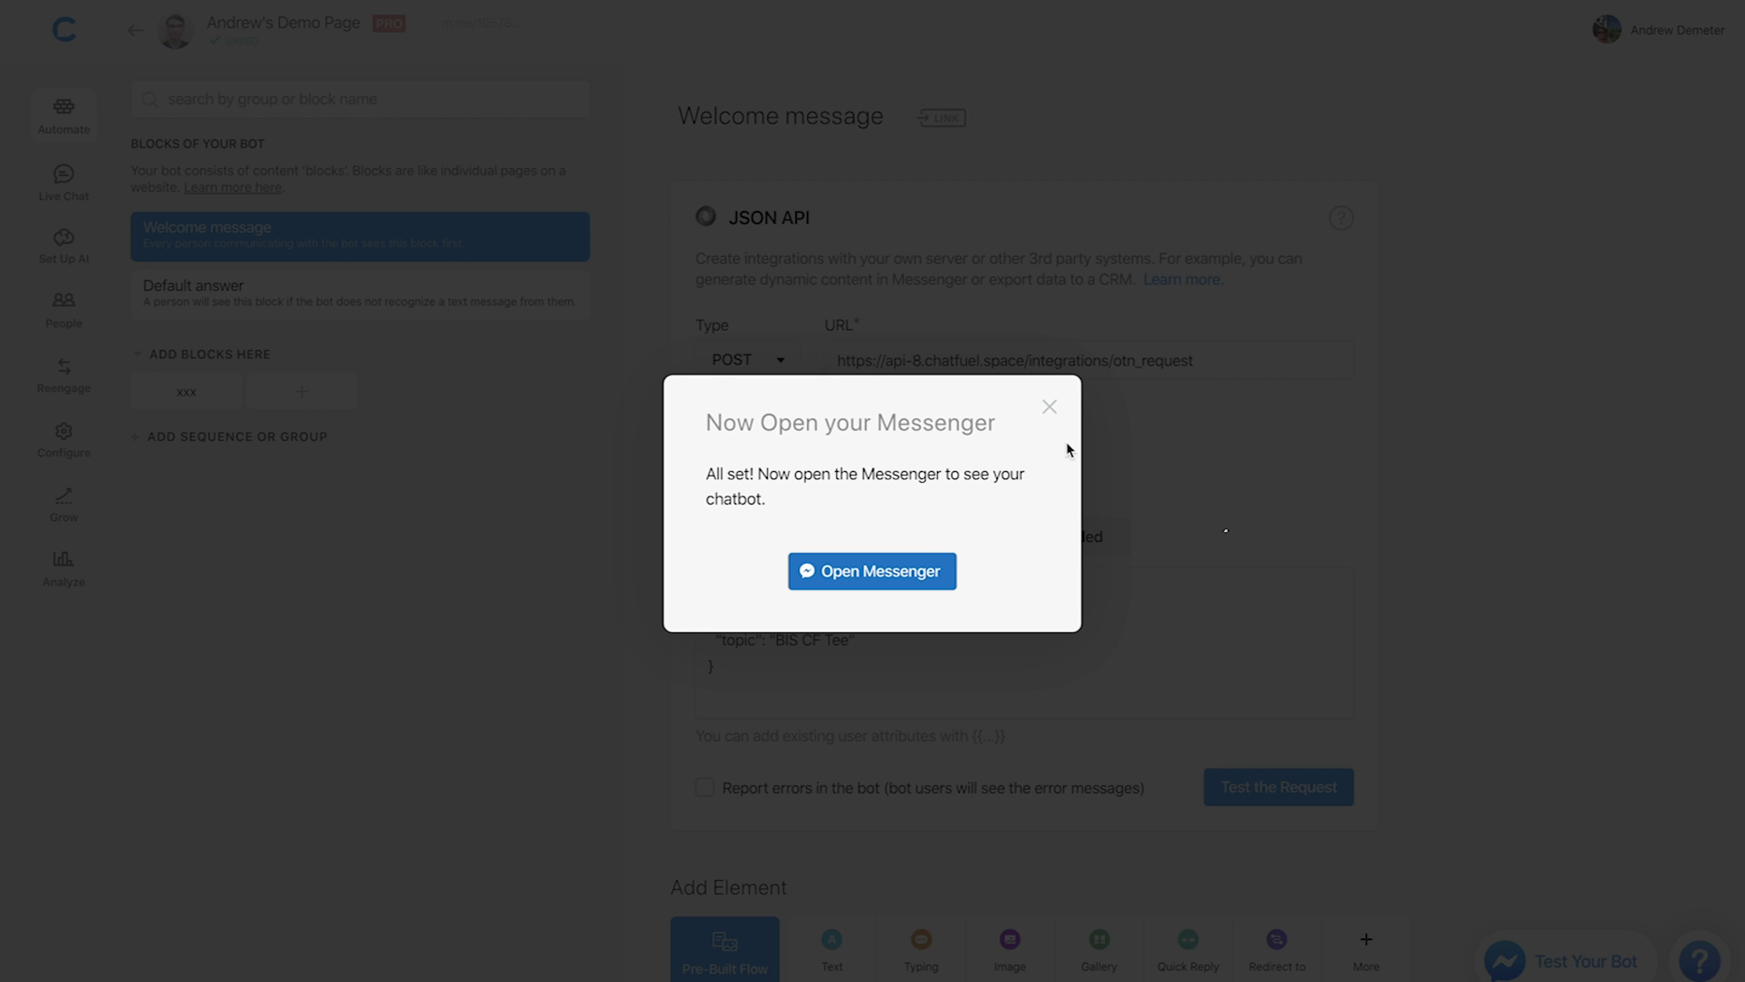
left_click(1051, 407)
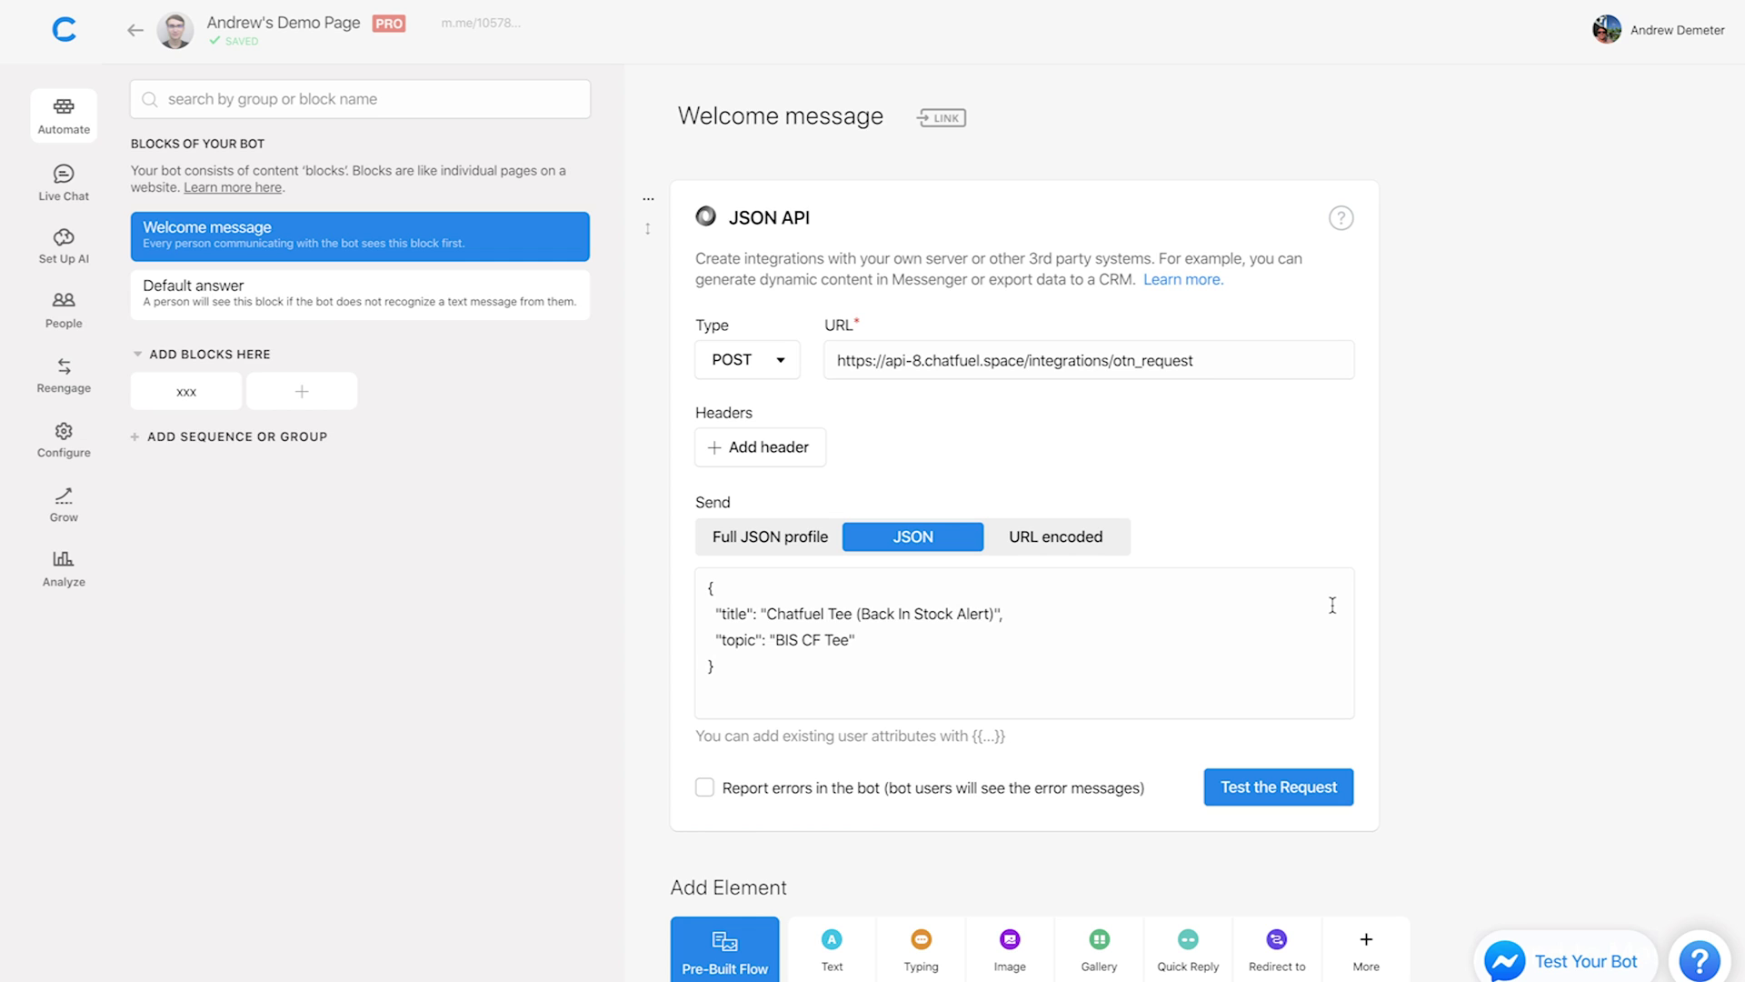
left_click(73, 382)
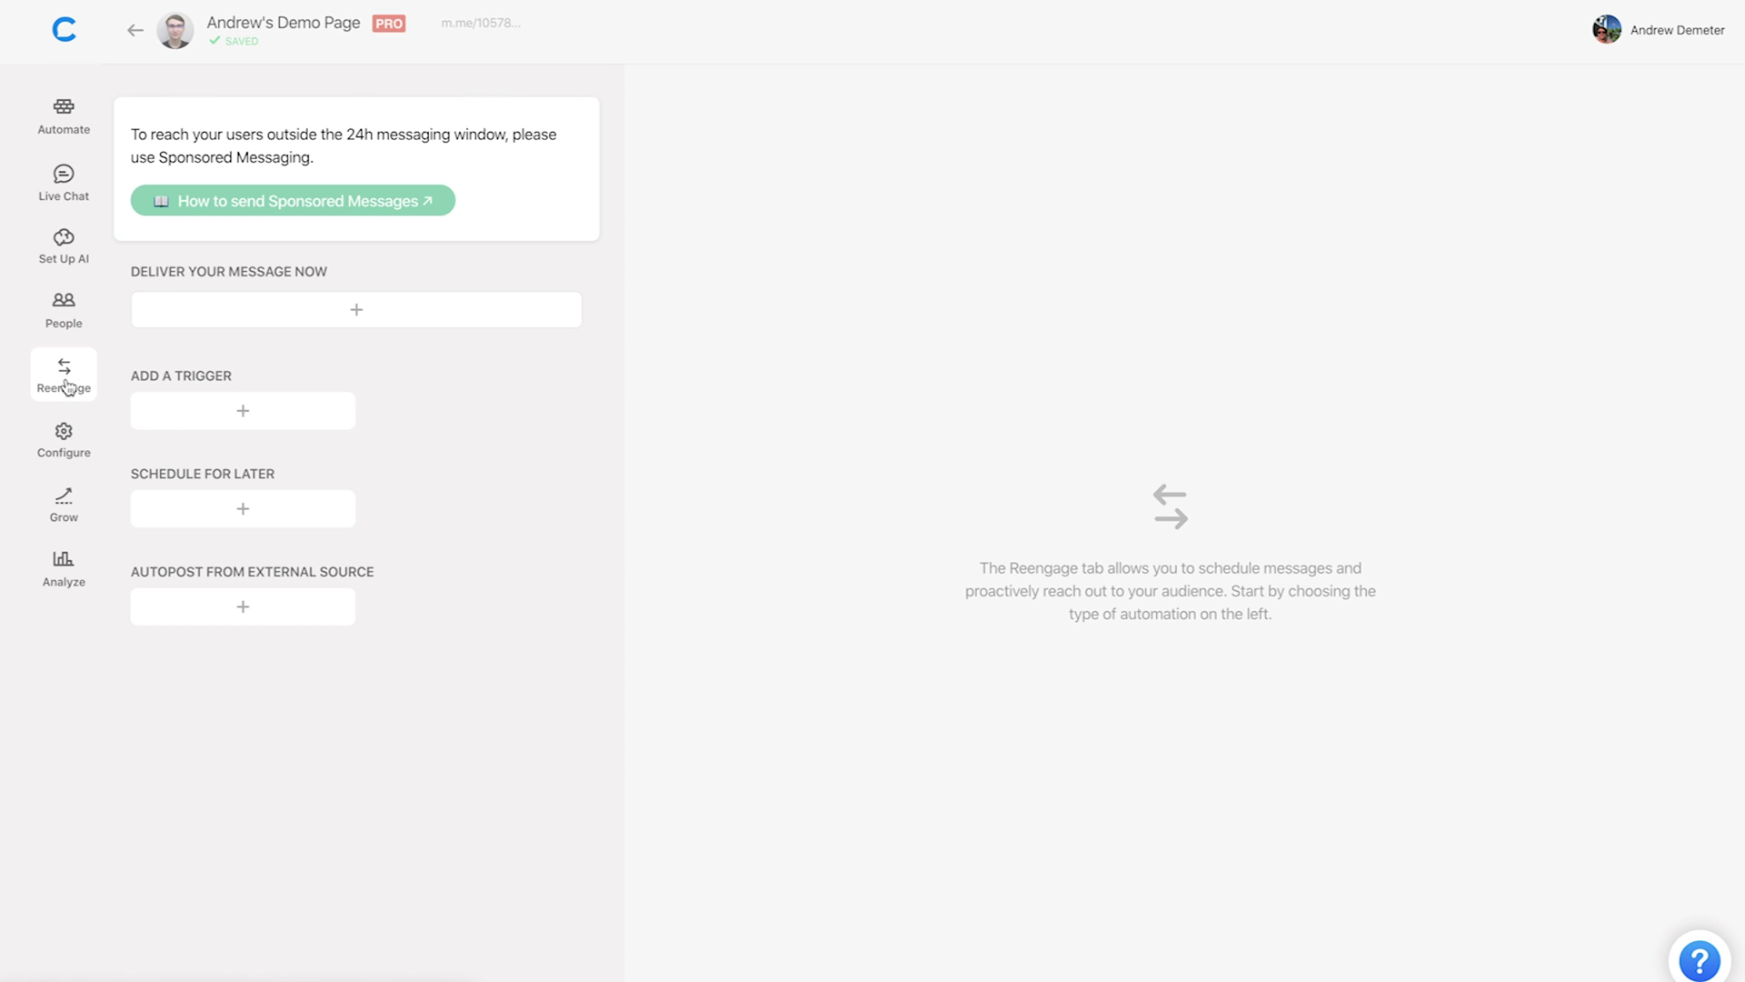
left_click(317, 325)
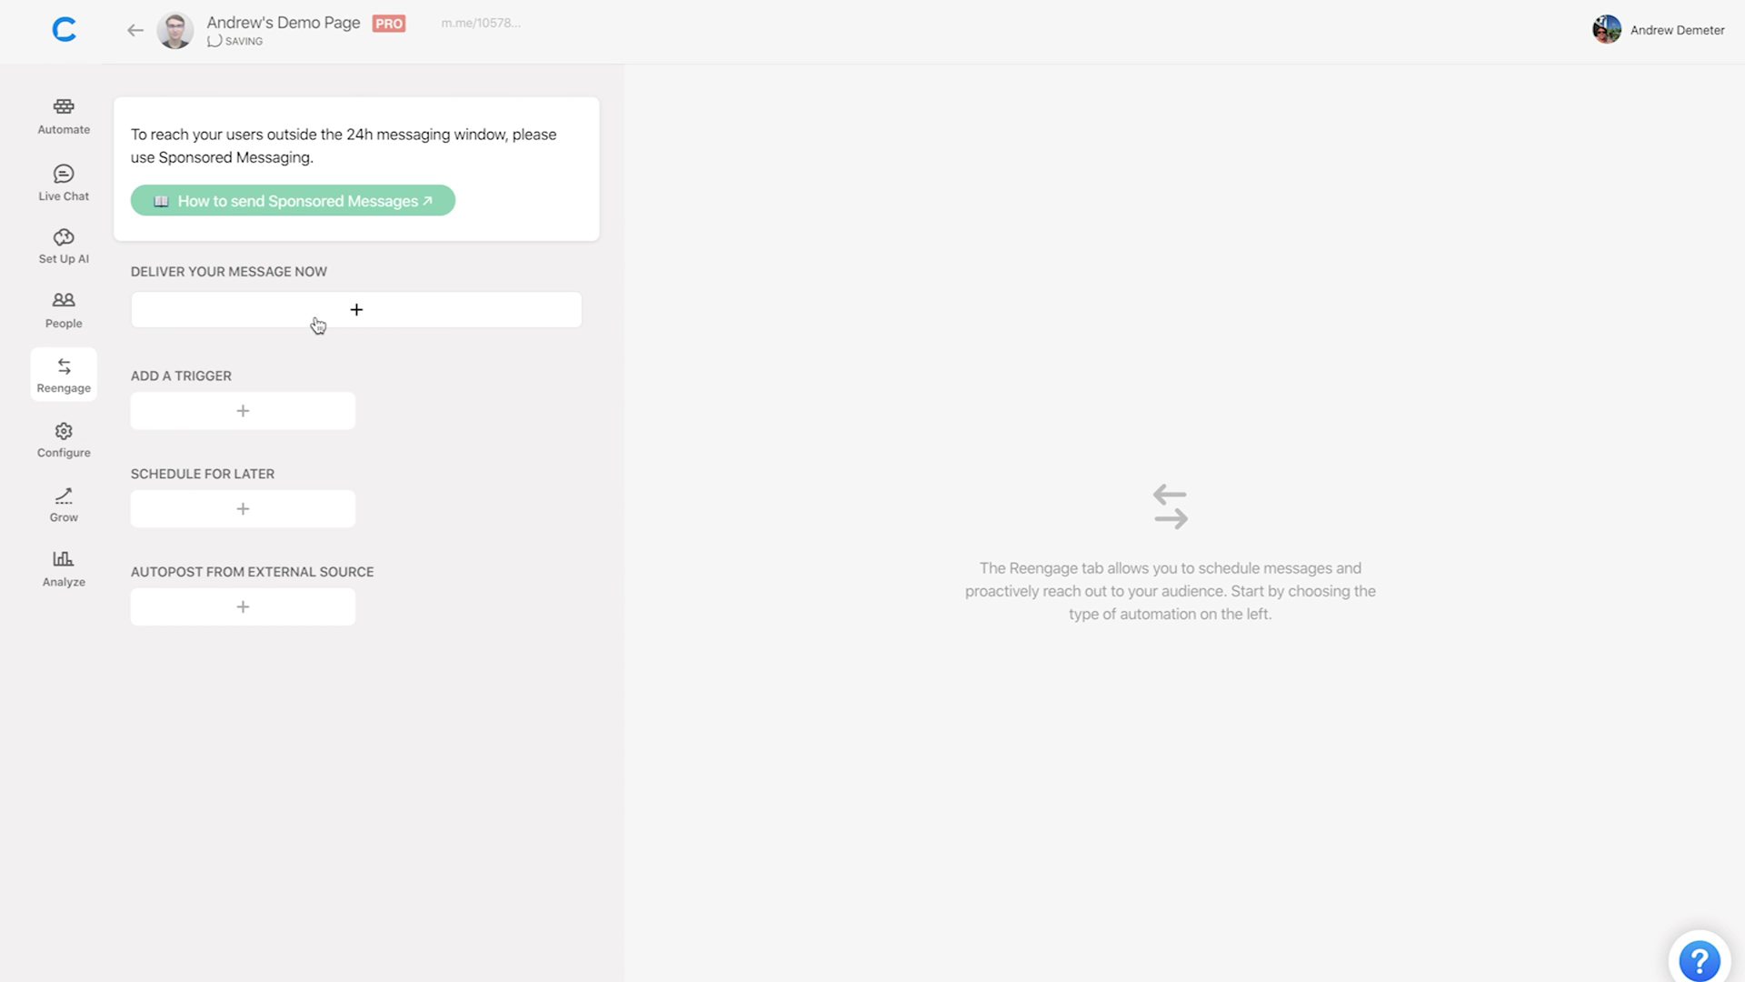